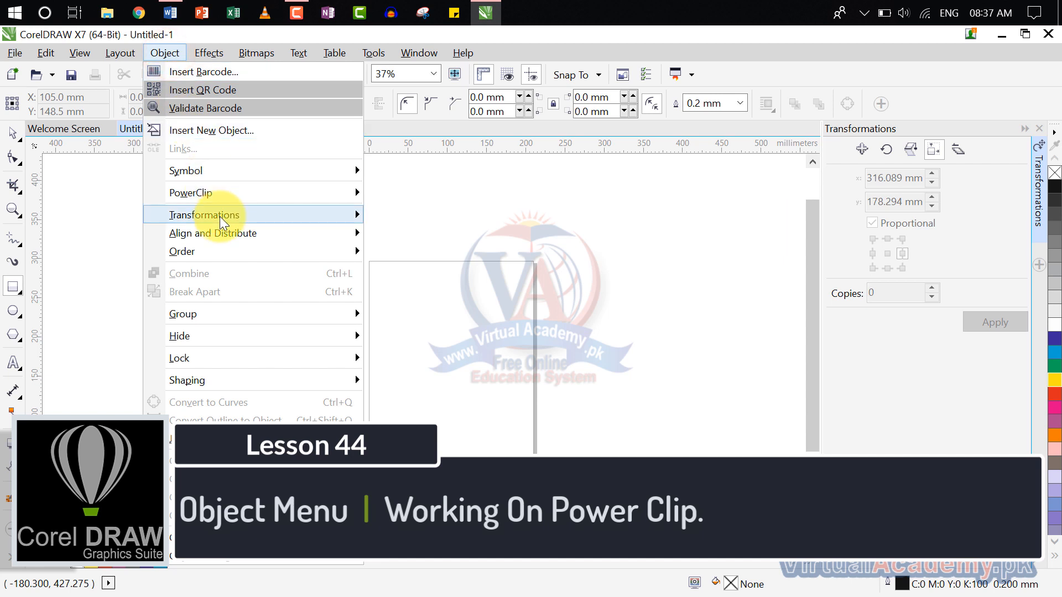
pyautogui.moveTo(224, 195)
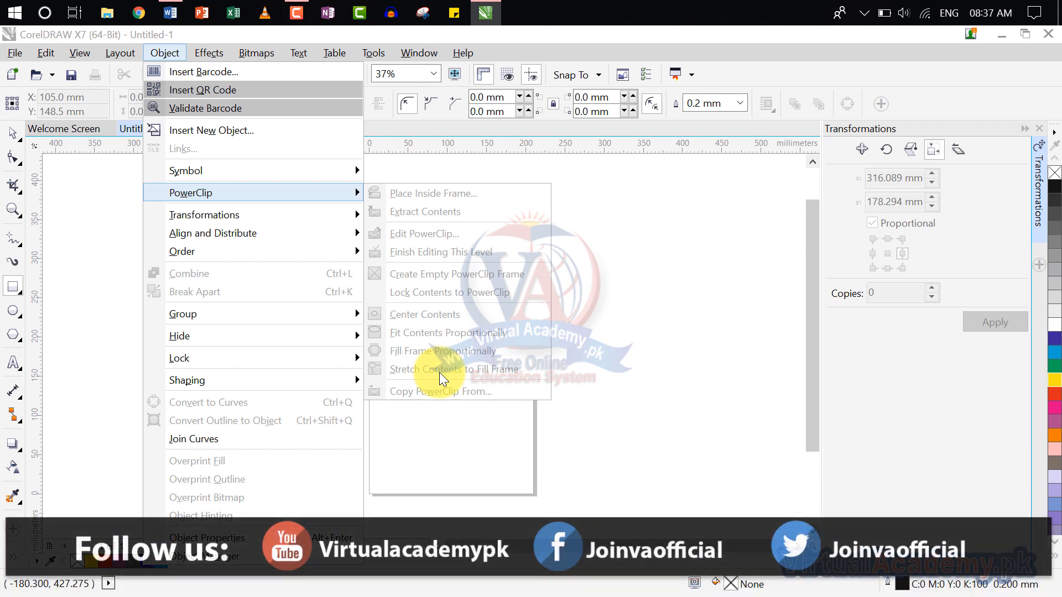
pyautogui.click(595, 422)
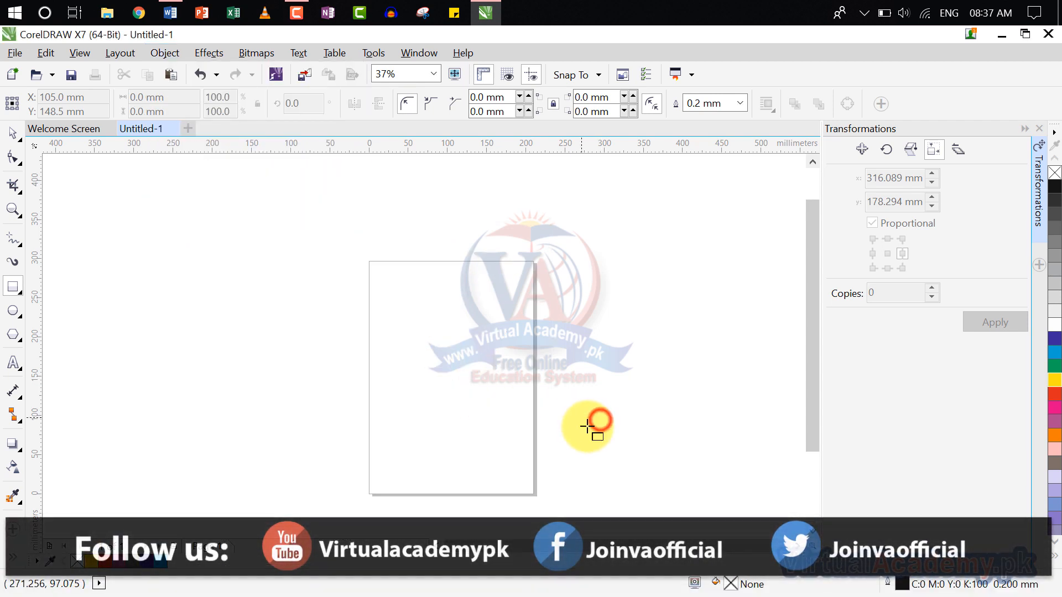
pyautogui.moveTo(474, 367); pyautogui.dragTo(491, 337)
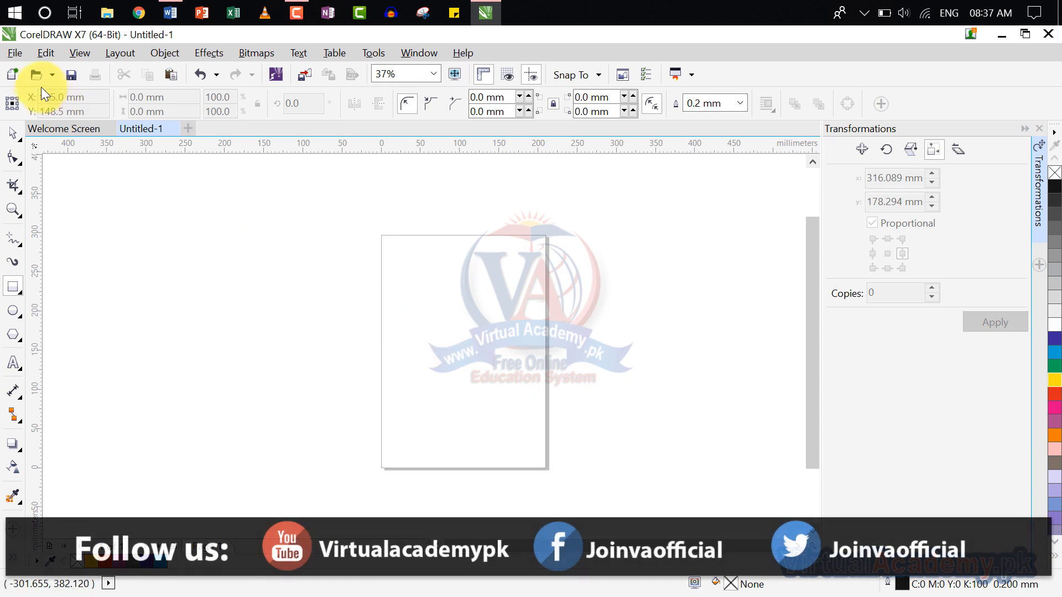
# Import Cool-ipad-wallpaper-1.jpg from the Desktop at about 113 × 113 mm and place it just left of the page.
pyautogui.click(14, 52)
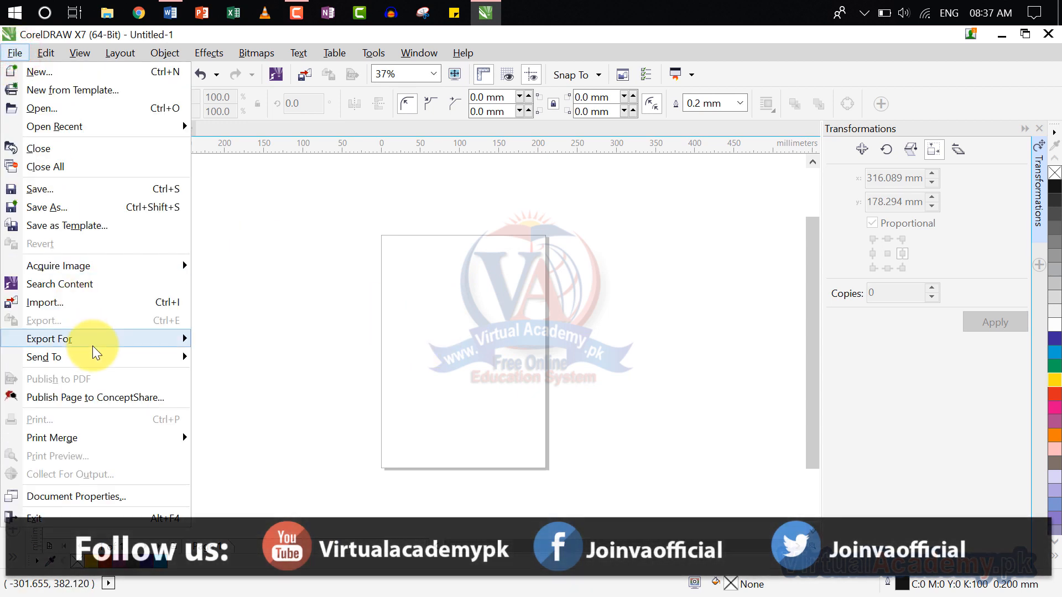
pyautogui.click(99, 304)
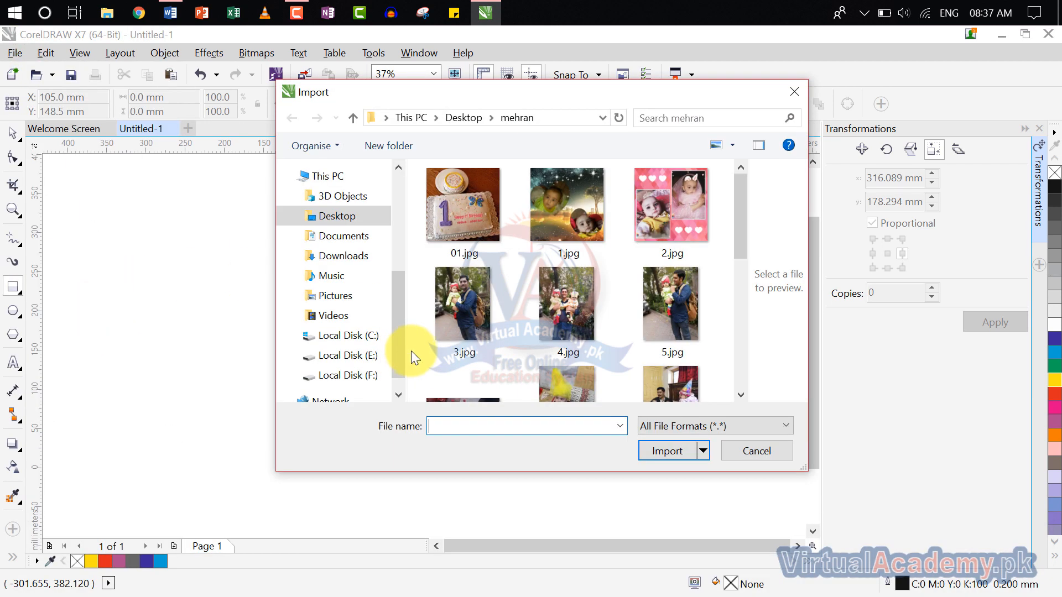
pyautogui.click(356, 125)
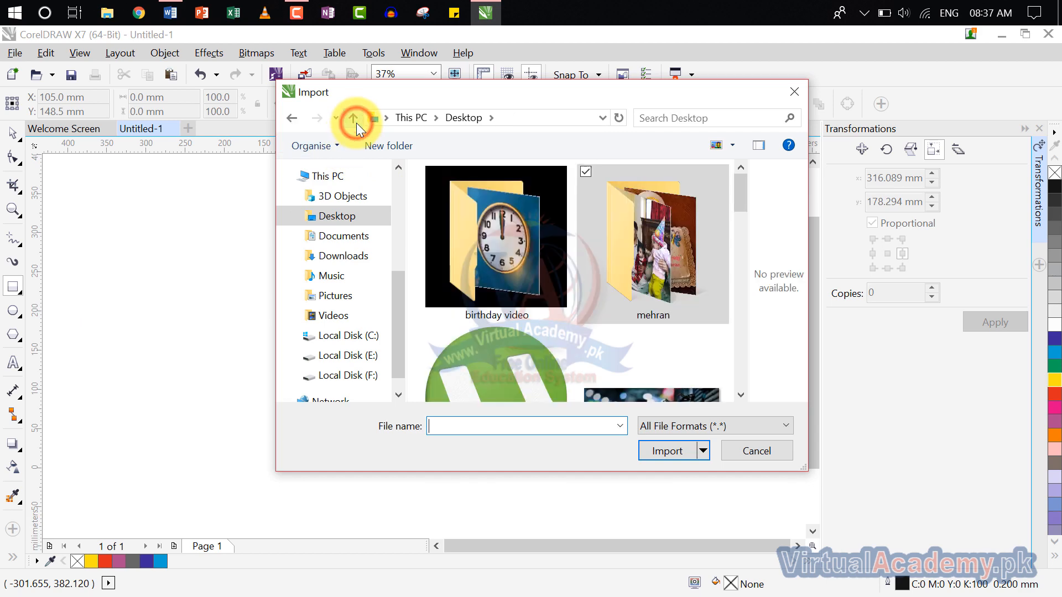
pyautogui.scroll(-5, 603, 365)
pyautogui.doubleClick(659, 314)
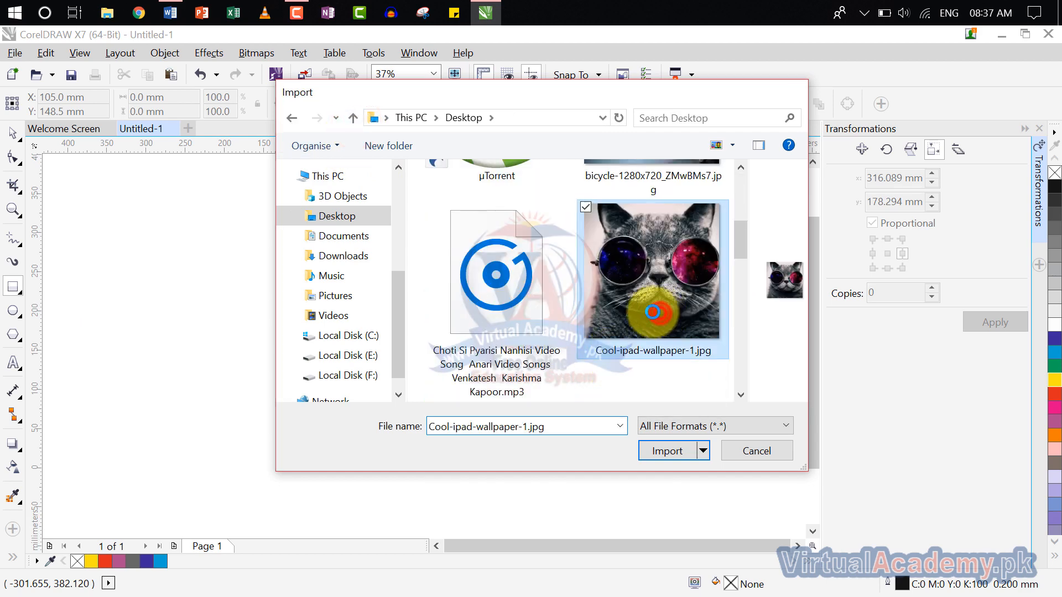
pyautogui.moveTo(264, 381); pyautogui.dragTo(224, 348)
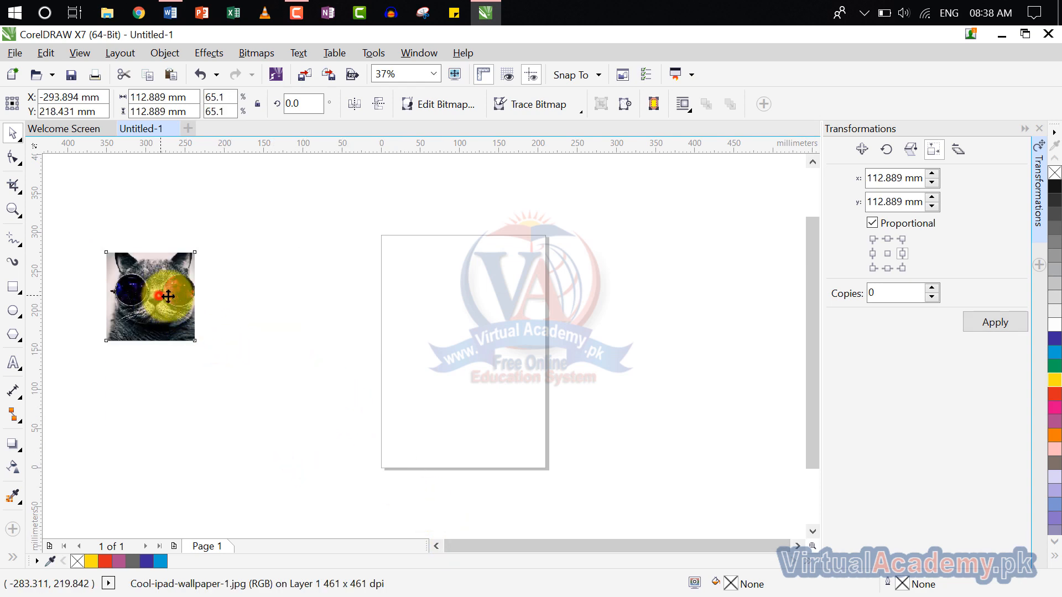
pyautogui.moveTo(179, 296); pyautogui.dragTo(325, 303)
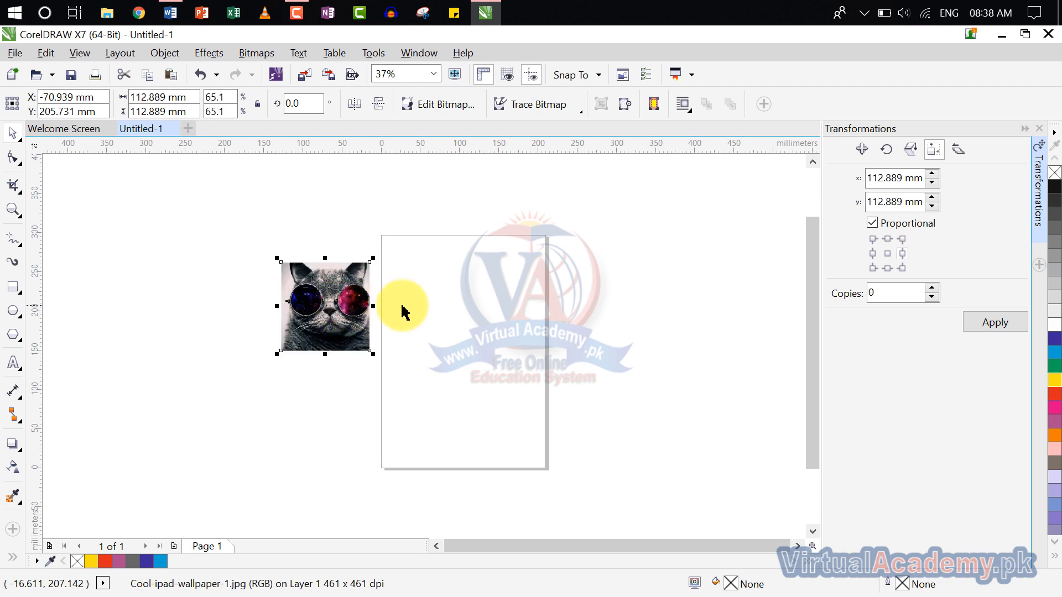
# Close the Transformations docker and draw an ellipse about 128 × 143 mm on the page, to the right of the cat photo.
pyautogui.click(1038, 132)
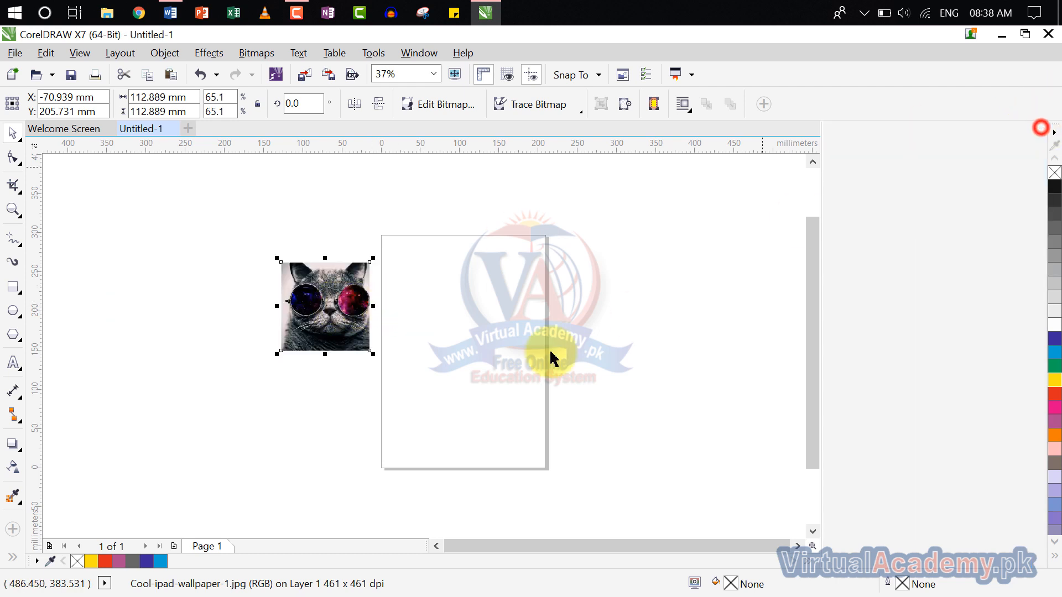
pyautogui.scroll(2, 437, 297)
pyautogui.moveTo(437, 297); pyautogui.dragTo(402, 300)
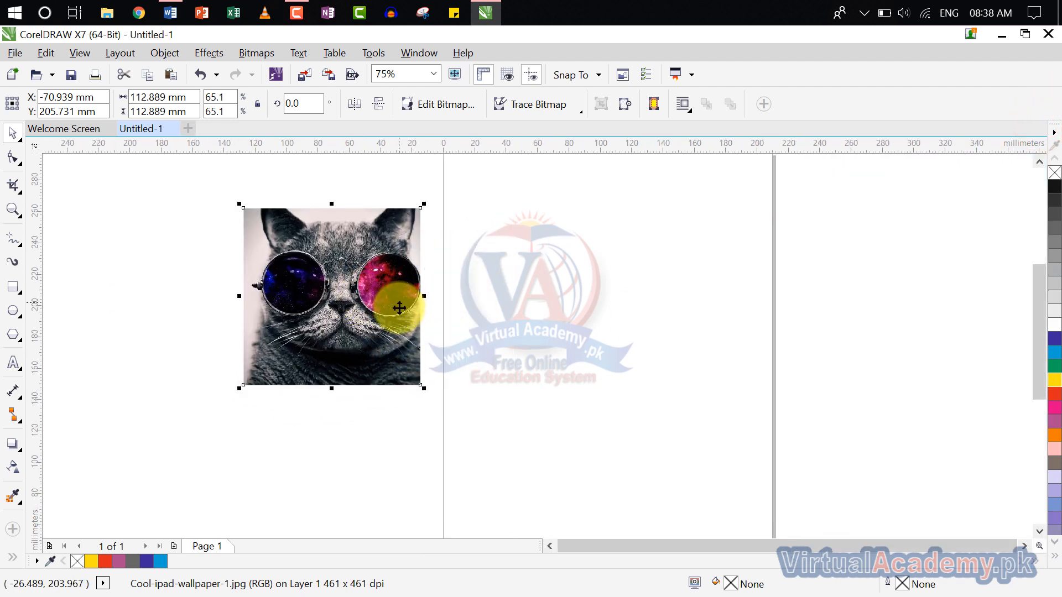
pyautogui.click(17, 312)
pyautogui.click(67, 313)
pyautogui.moveTo(542, 203); pyautogui.dragTo(741, 429)
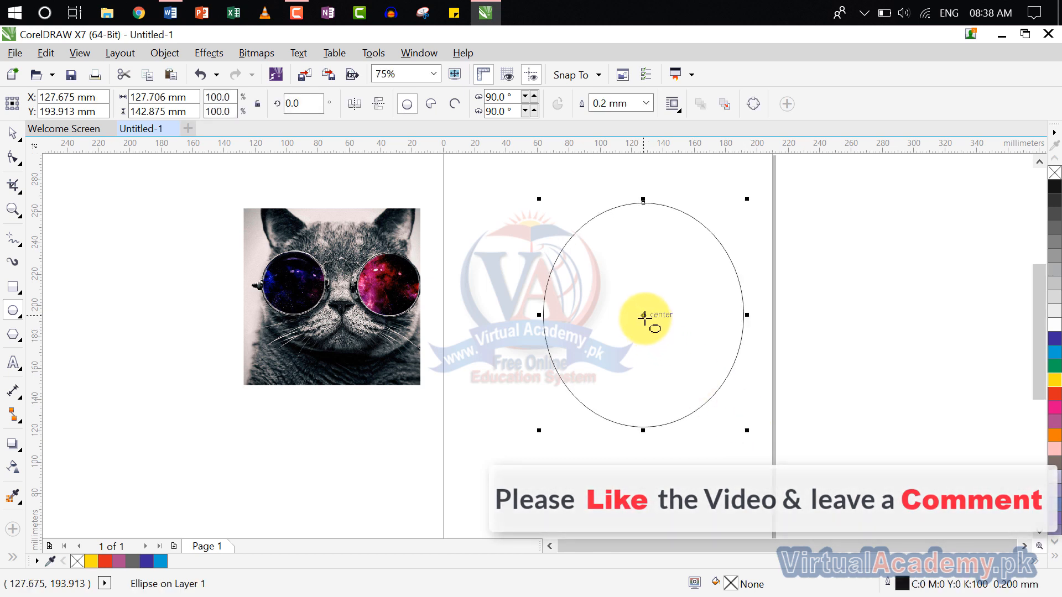
# Draw a five-pointed star about 117 × 96 mm beyond the page's right edge, beside the ellipse.
pyautogui.click(17, 304)
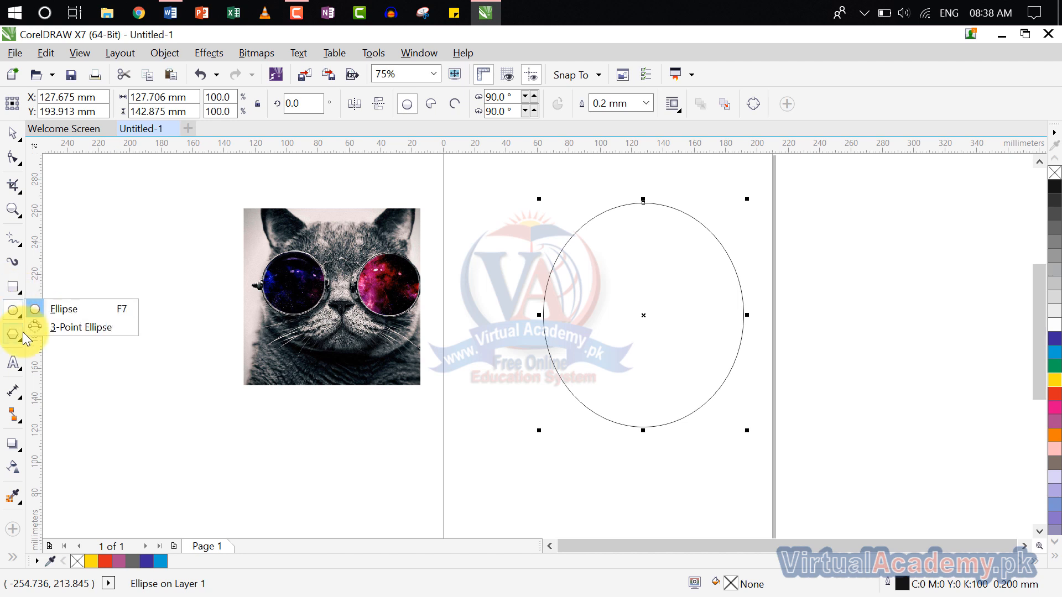
pyautogui.moveTo(26, 338)
pyautogui.click(73, 356)
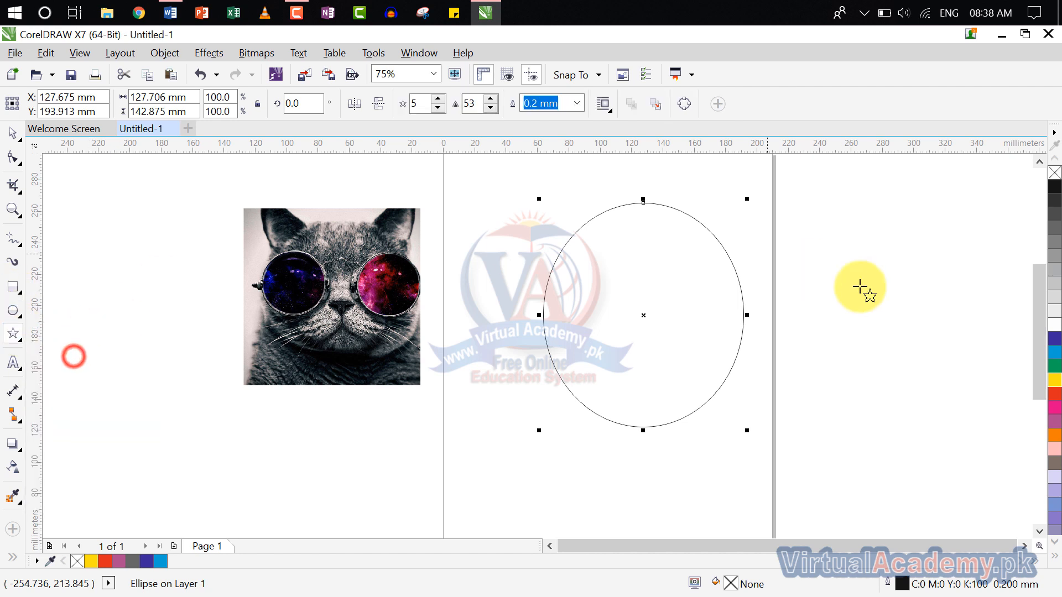
pyautogui.moveTo(825, 217); pyautogui.dragTo(1016, 384)
pyautogui.scroll(1, 921, 341)
pyautogui.moveTo(921, 340); pyautogui.dragTo(702, 283)
pyautogui.scroll(-1, 709, 308)
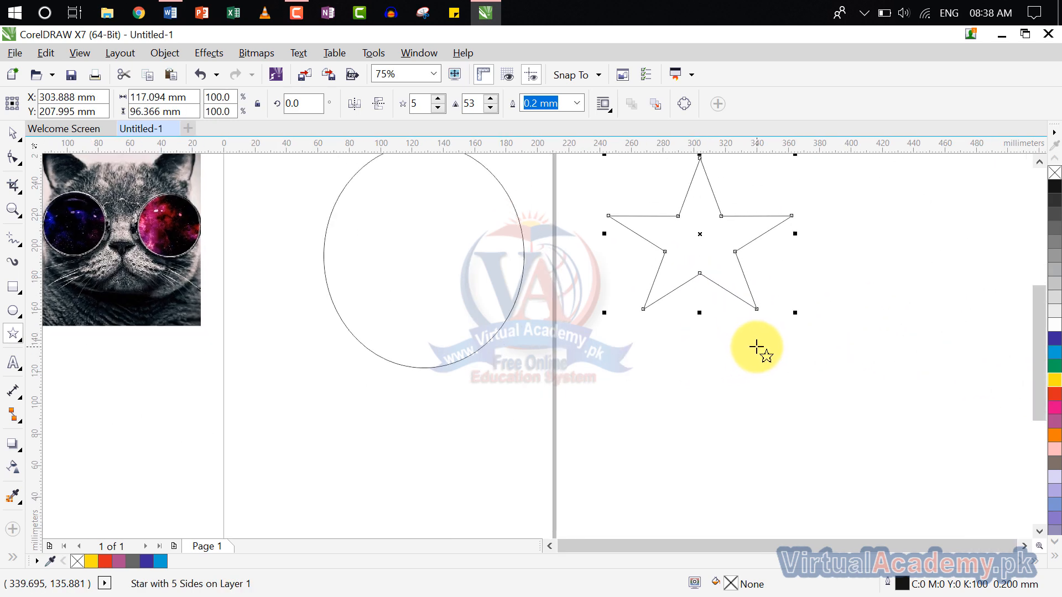
# Add the artistic text "Virtual Academy" below the star and enlarge it to about 63 pt.
pyautogui.click(23, 363)
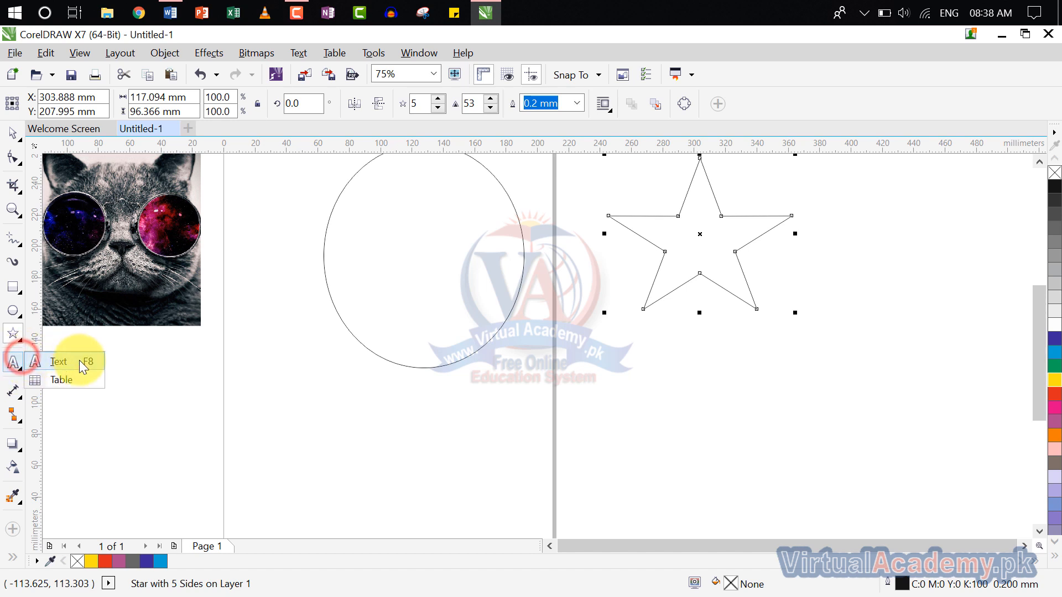
pyautogui.click(60, 360)
pyautogui.click(641, 403)
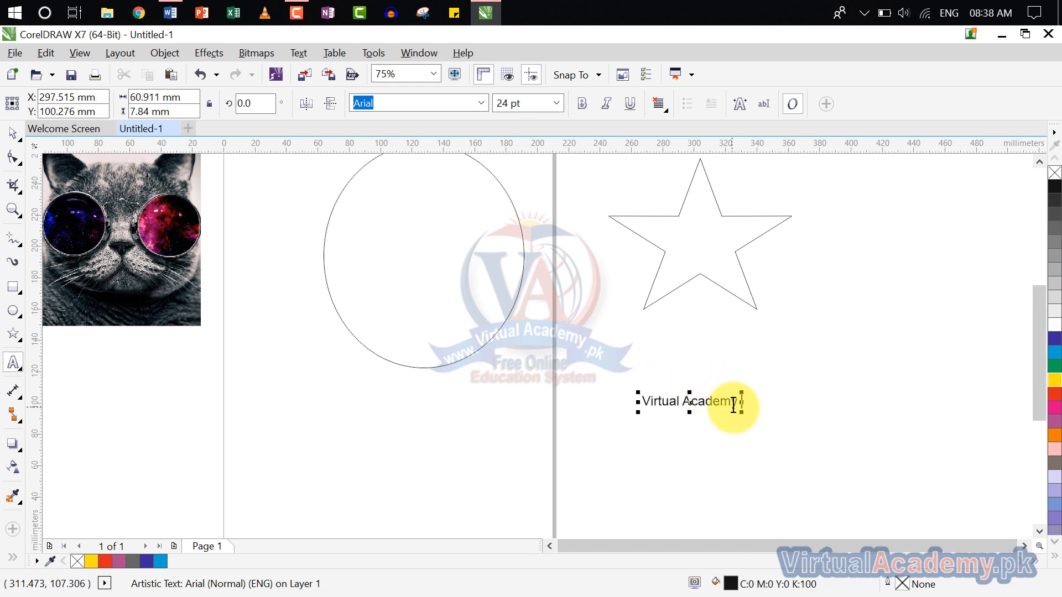
pyautogui.moveTo(739, 408); pyautogui.dragTo(642, 410)
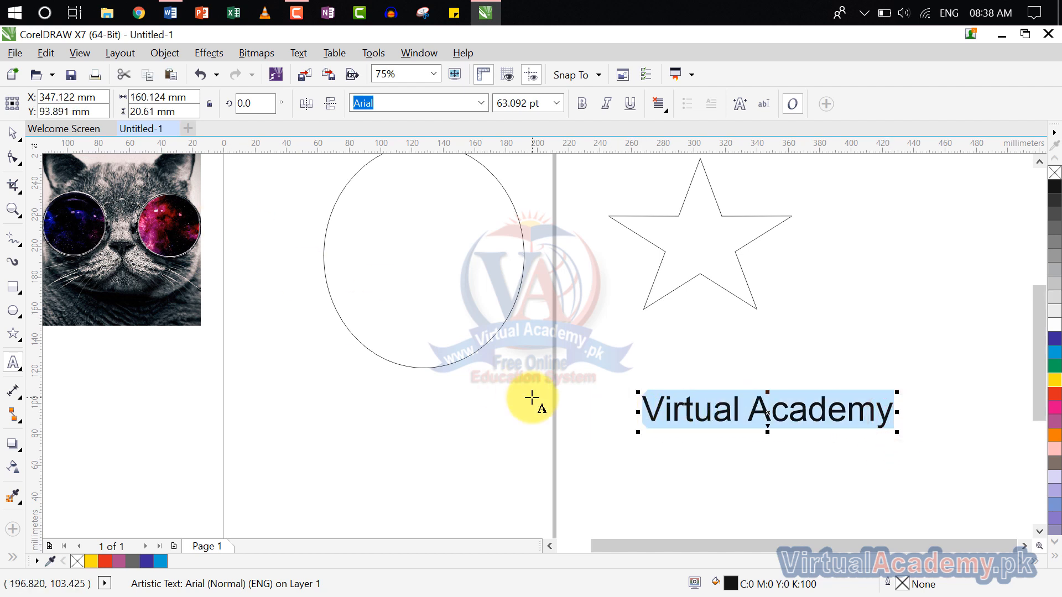
# Change the "Virtual Academy" text to Arial Black and stretch it vertically to about 29 mm high.
pyautogui.click(485, 105)
pyautogui.click(449, 157)
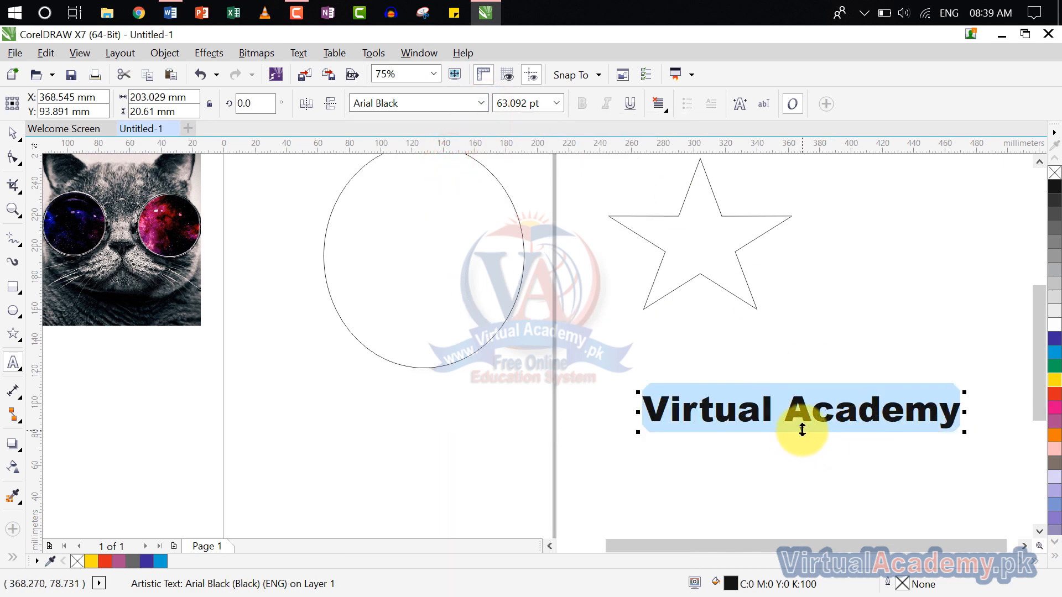
pyautogui.moveTo(802, 430); pyautogui.dragTo(835, 398)
pyautogui.scroll(-2, 796, 440)
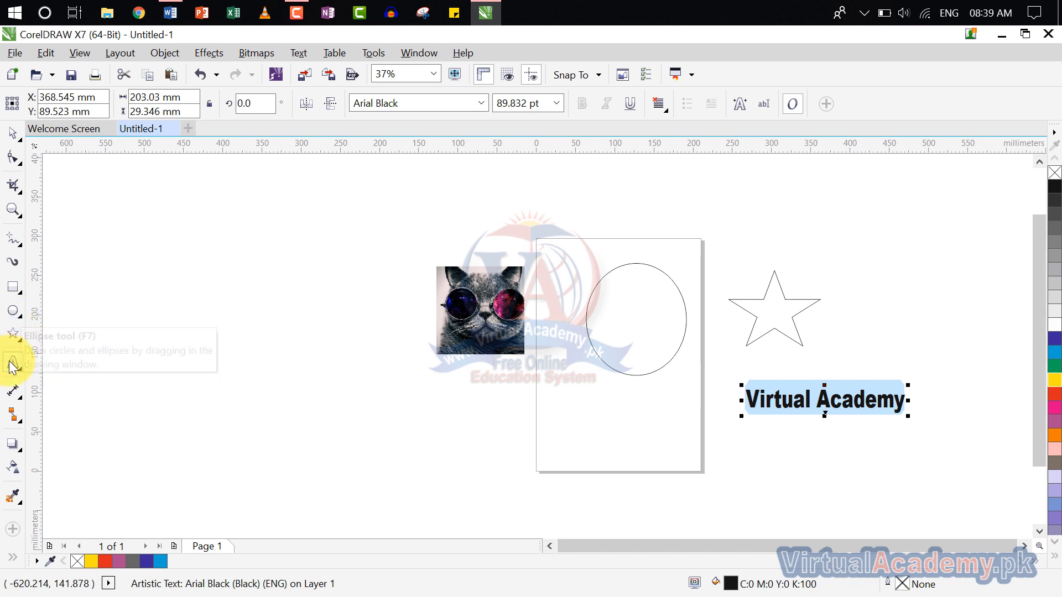
# Draw a small ellipse about 37 × 35 mm under the start of the text and fill it yellow.
pyautogui.click(12, 308)
pyautogui.click(63, 309)
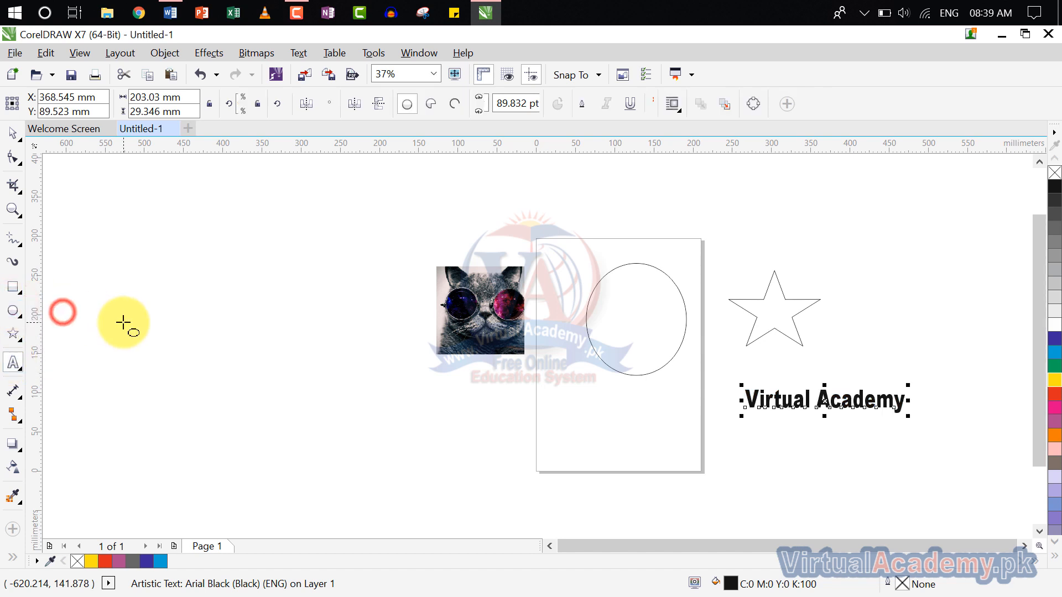
pyautogui.moveTo(130, 308); pyautogui.dragTo(533, 417)
pyautogui.scroll(1, 787, 435)
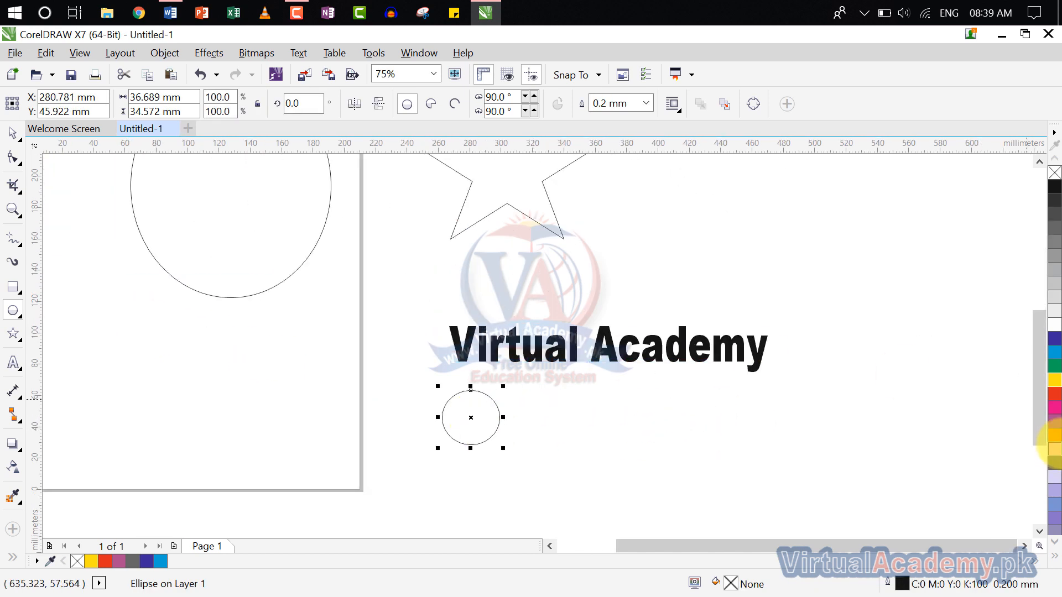
pyautogui.click(1055, 380)
# Duplicate the yellow ellipse three times in a row to its right, filling the copies red, yellow and green.
pyautogui.hotkey('ctrl', 'd')
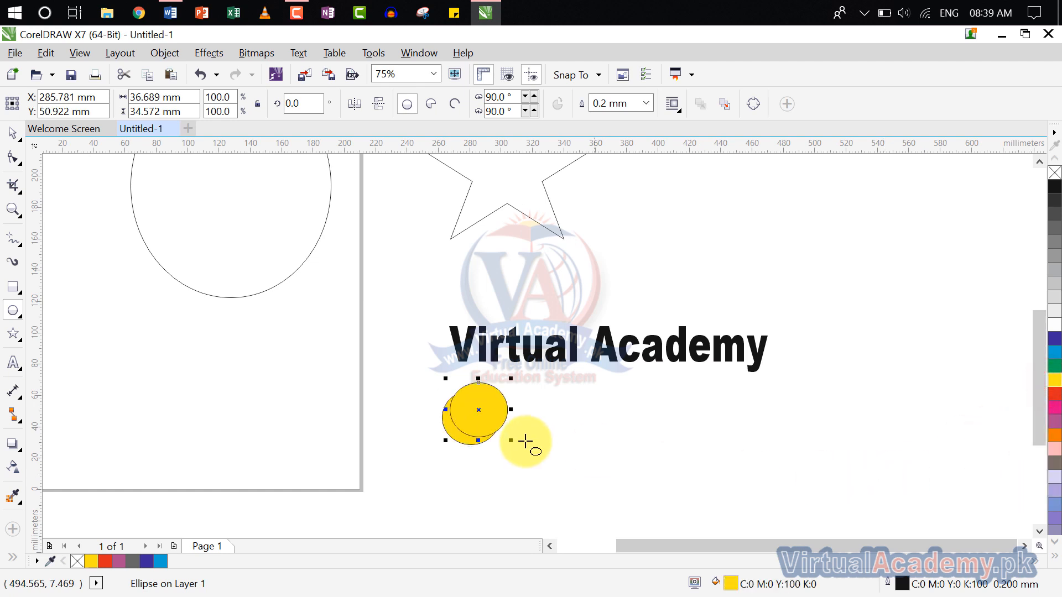
pyautogui.moveTo(483, 410); pyautogui.dragTo(533, 423)
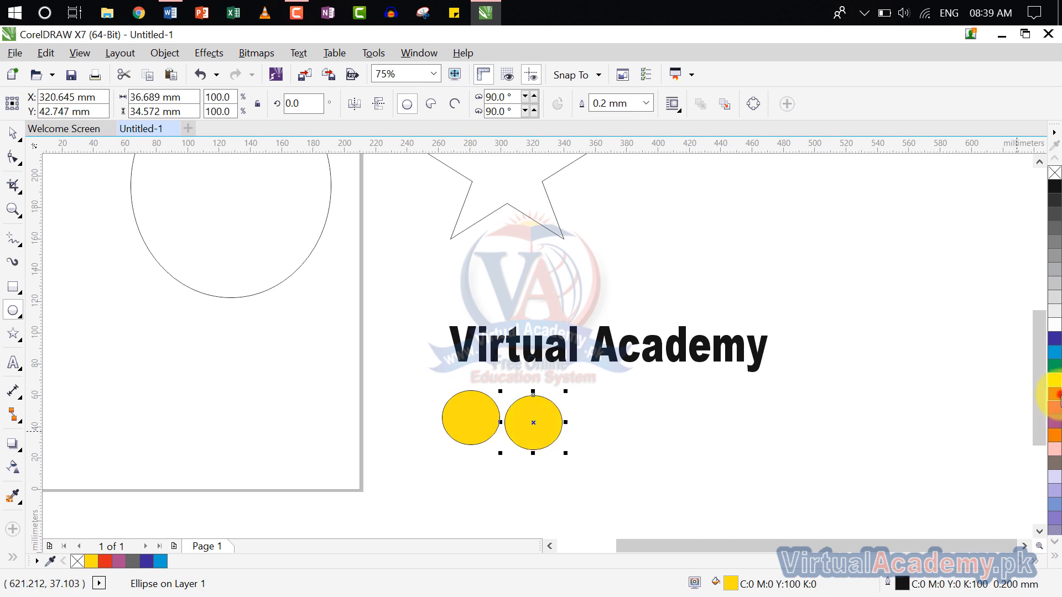
pyautogui.click(1057, 394)
pyautogui.hotkey('ctrl', 'd')
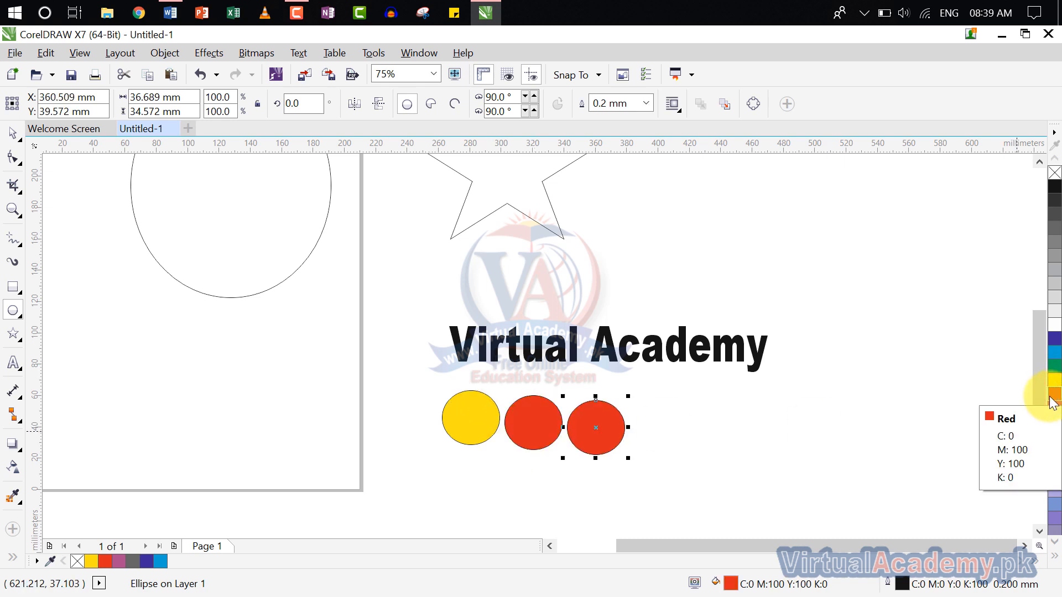
pyautogui.click(1055, 382)
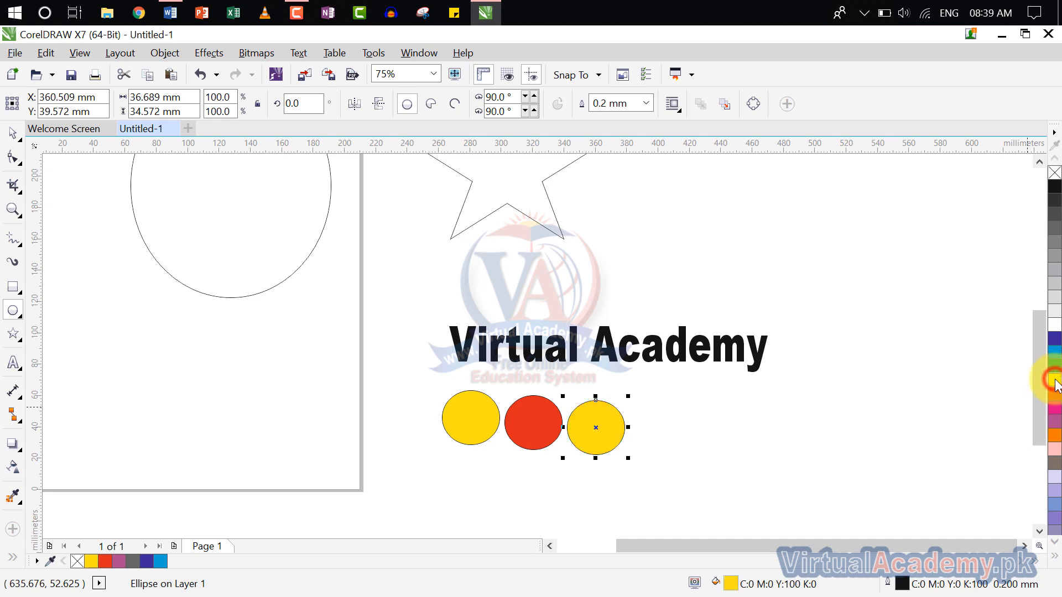
pyautogui.hotkey('ctrl', 'd')
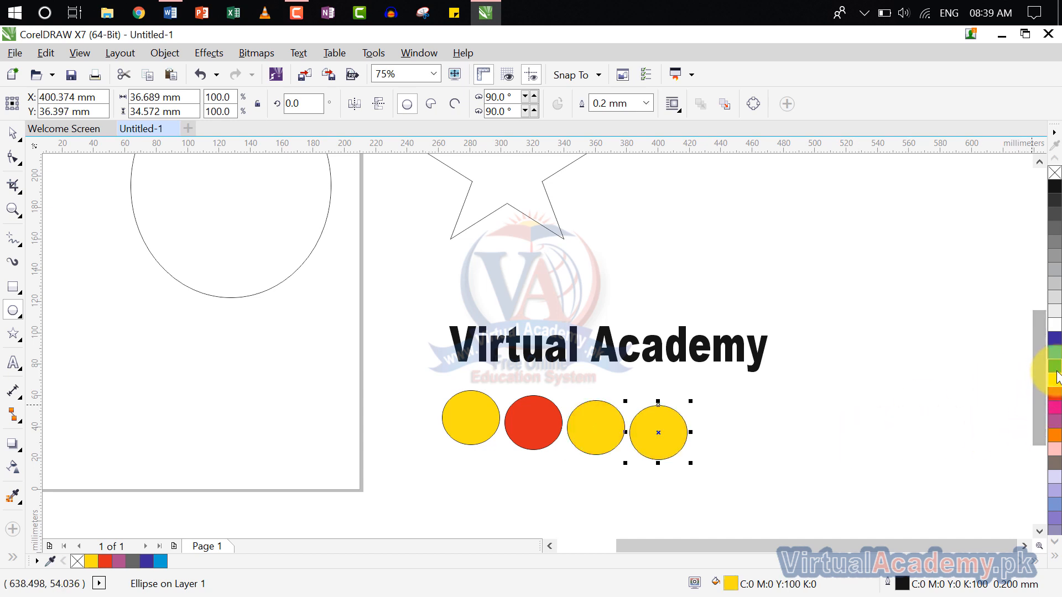
pyautogui.click(1053, 365)
# Continue the row with two more duplicates, filling them cyan and red, and deselect everything.
pyautogui.hotkey('ctrl', 'd')
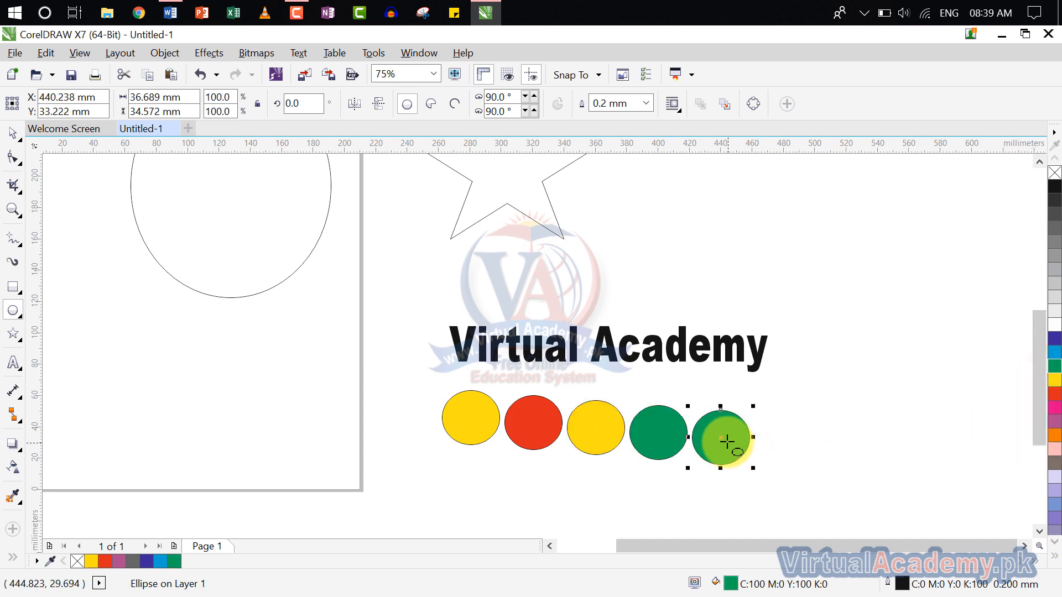
pyautogui.moveTo(720, 437); pyautogui.dragTo(734, 424)
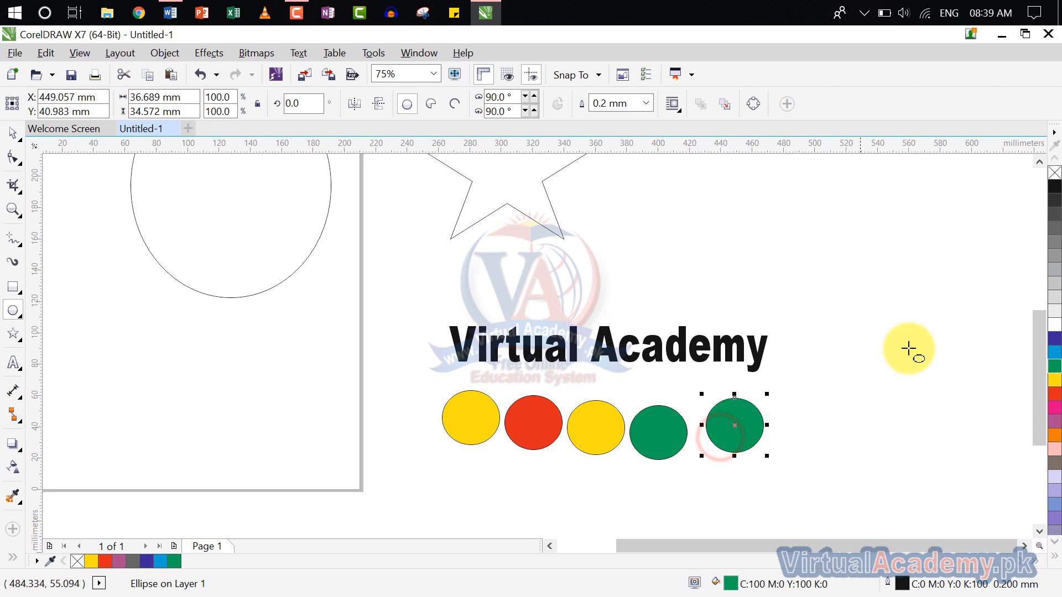
pyautogui.click(1054, 357)
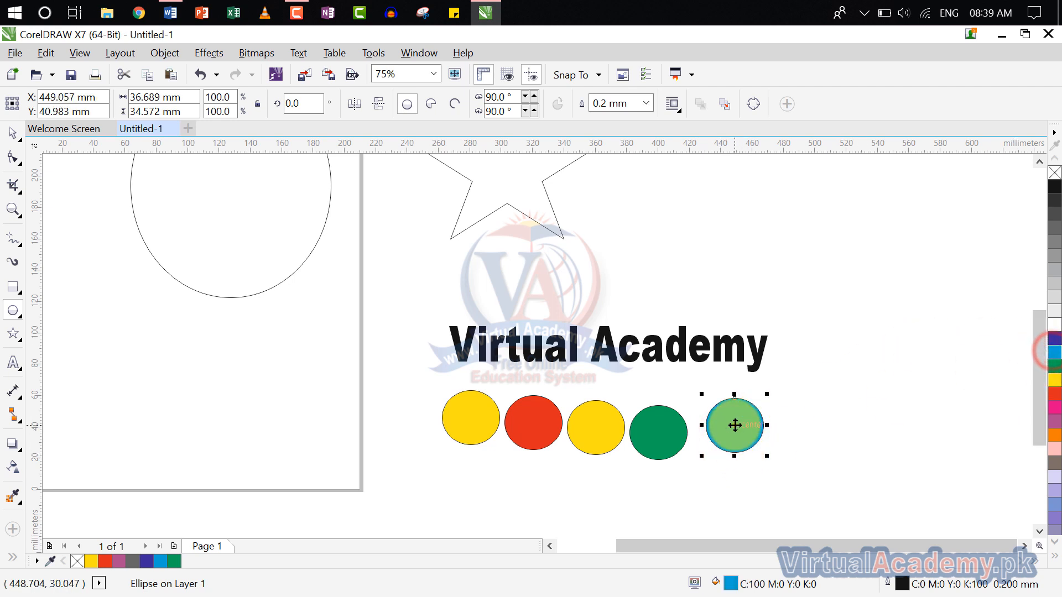
pyautogui.moveTo(735, 425); pyautogui.dragTo(720, 427)
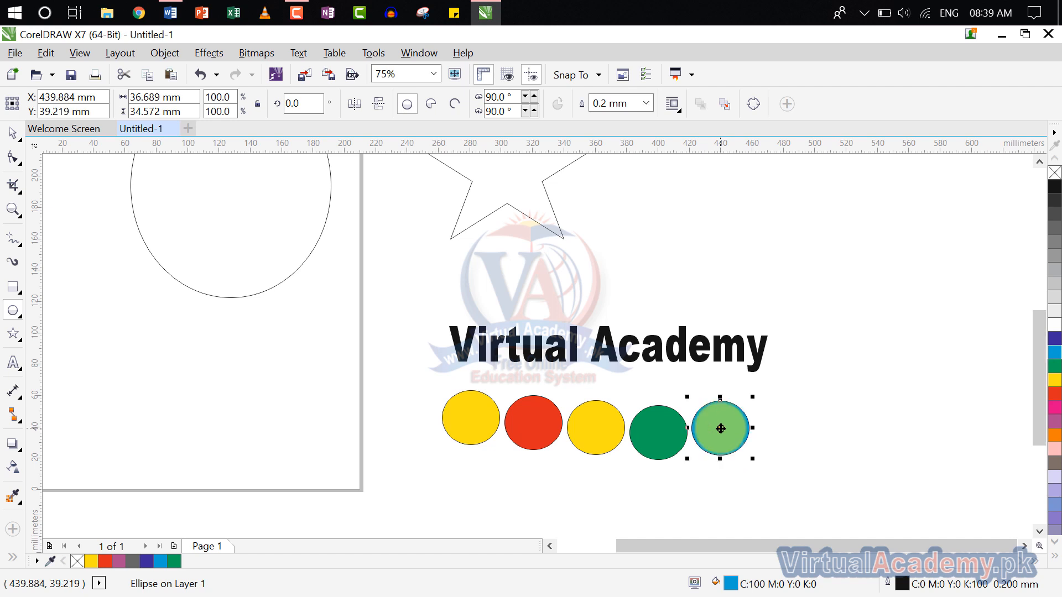
pyautogui.hotkey('ctrl', 'd')
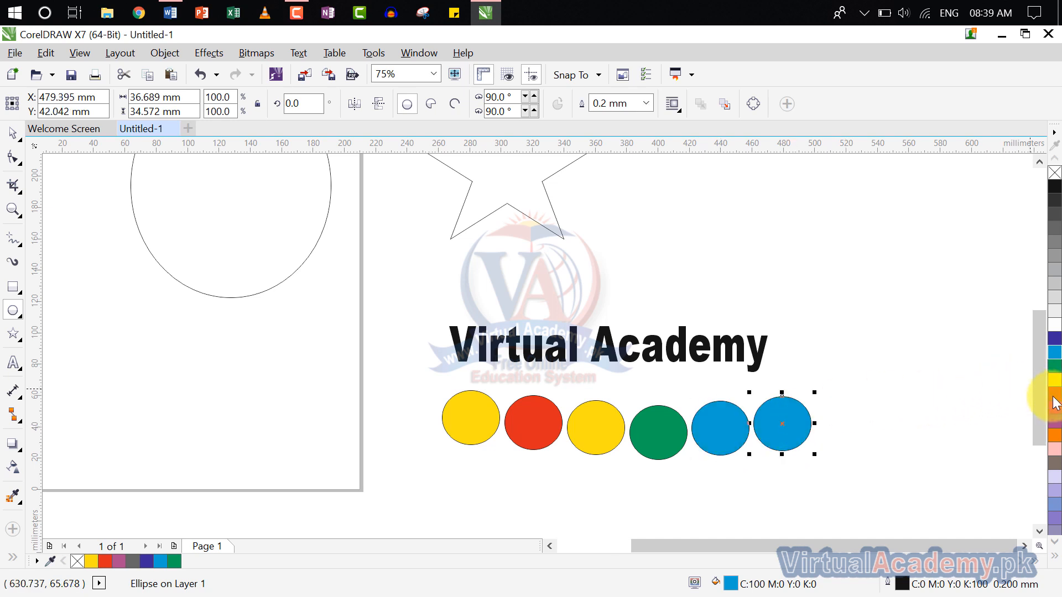
pyautogui.click(1055, 396)
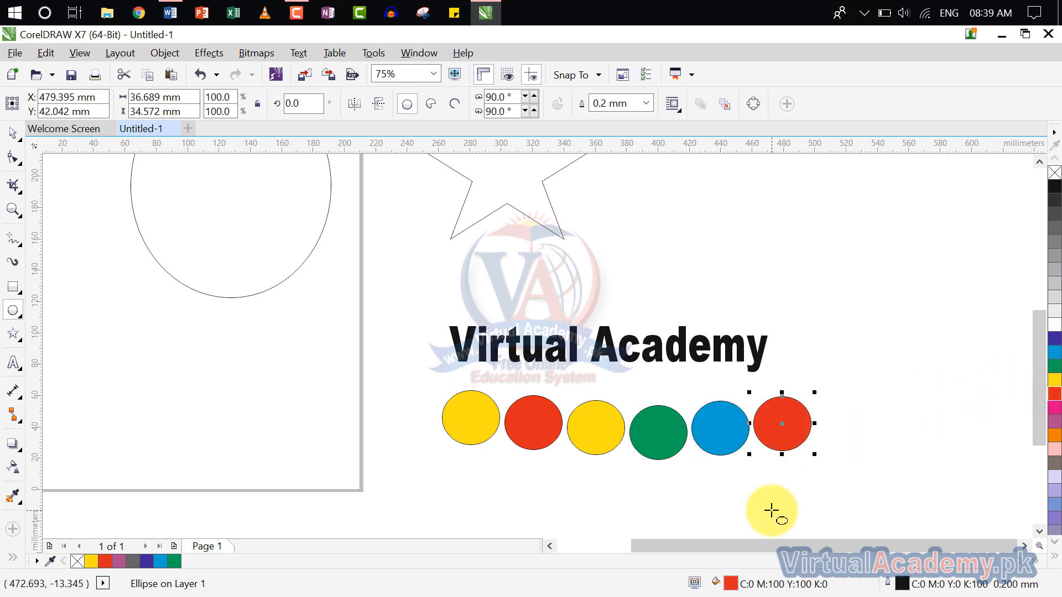
pyautogui.click(845, 390)
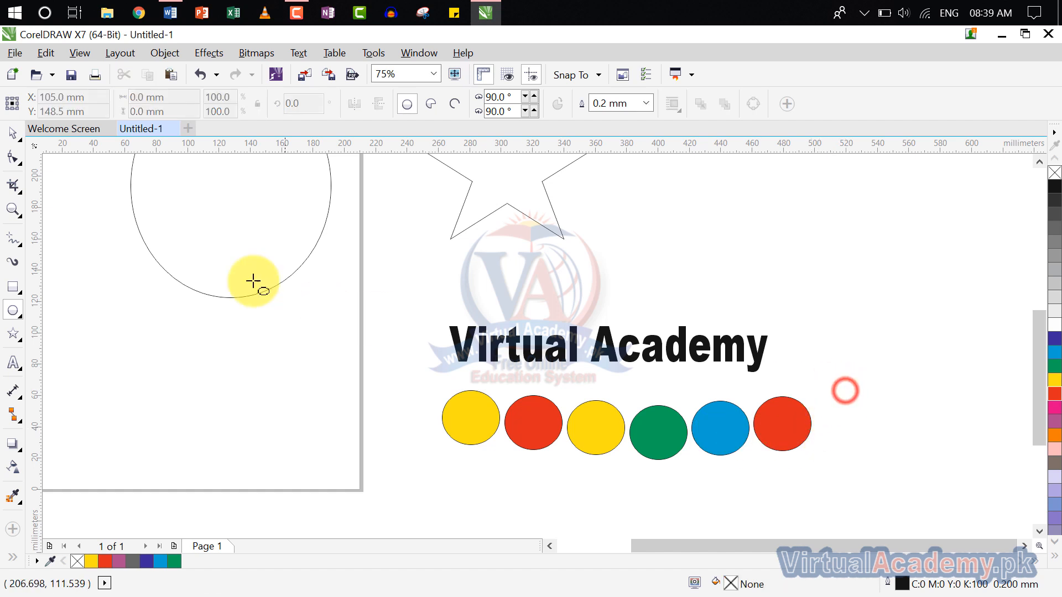
pyautogui.click(13, 133)
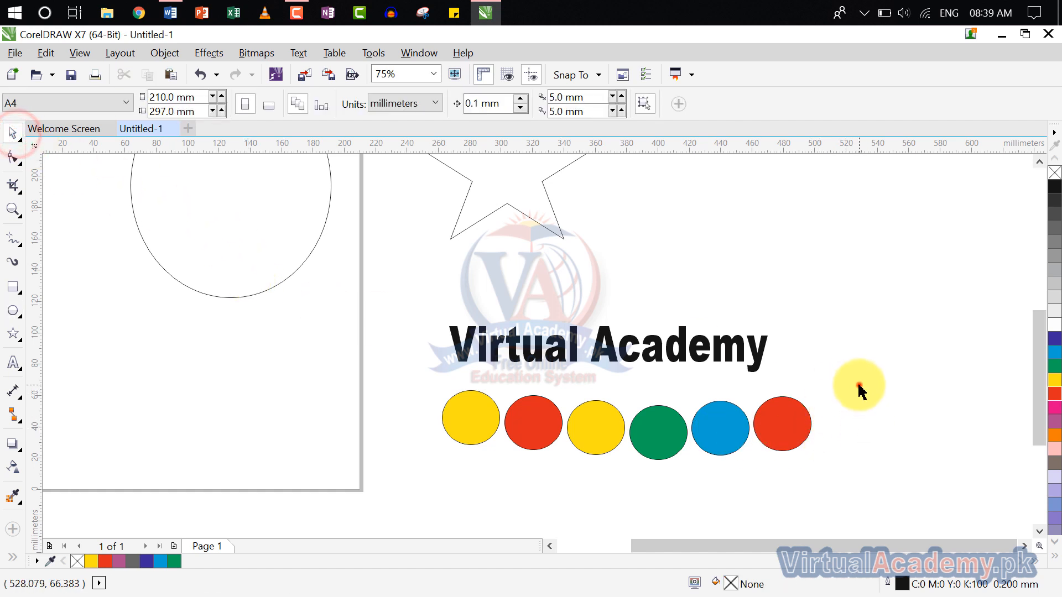
# Group the six coloured circles beneath the "Virtual Academy" text into one object.
pyautogui.moveTo(859, 385); pyautogui.dragTo(402, 474)
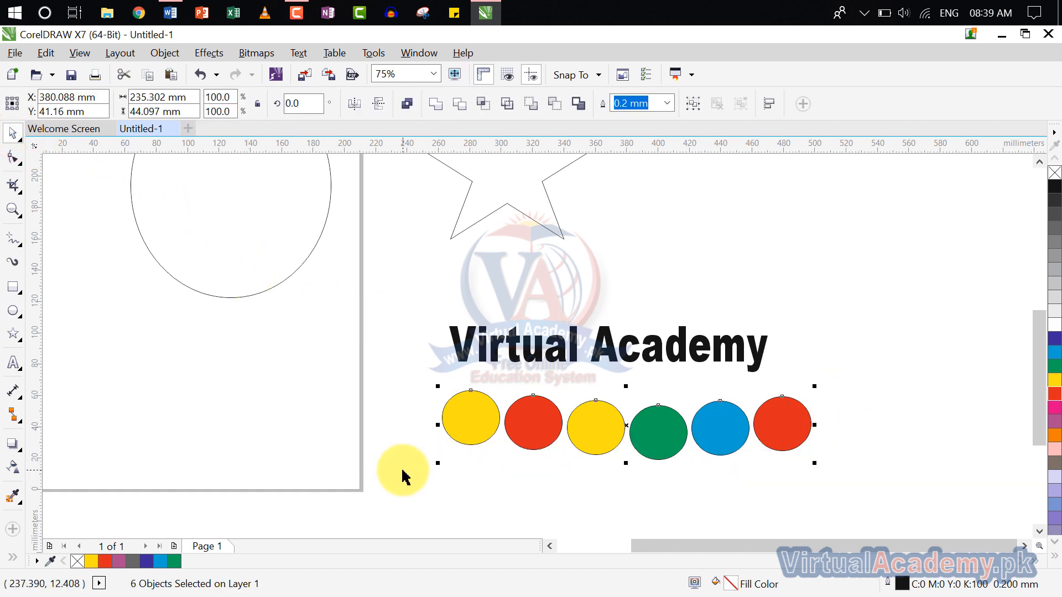
pyautogui.hotkey('ctrl', 'g')
pyautogui.scroll(-2, 465, 469)
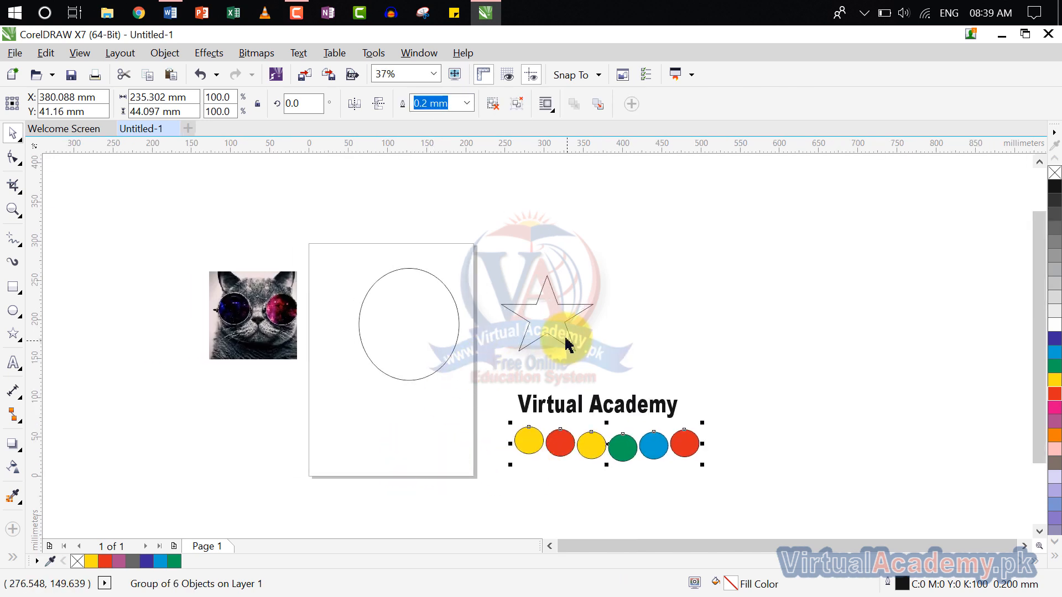
# Widen the large ellipse on the page to about 145 mm, keeping its height.
pyautogui.scroll(2, 553, 328)
pyautogui.scroll(-2, 527, 308)
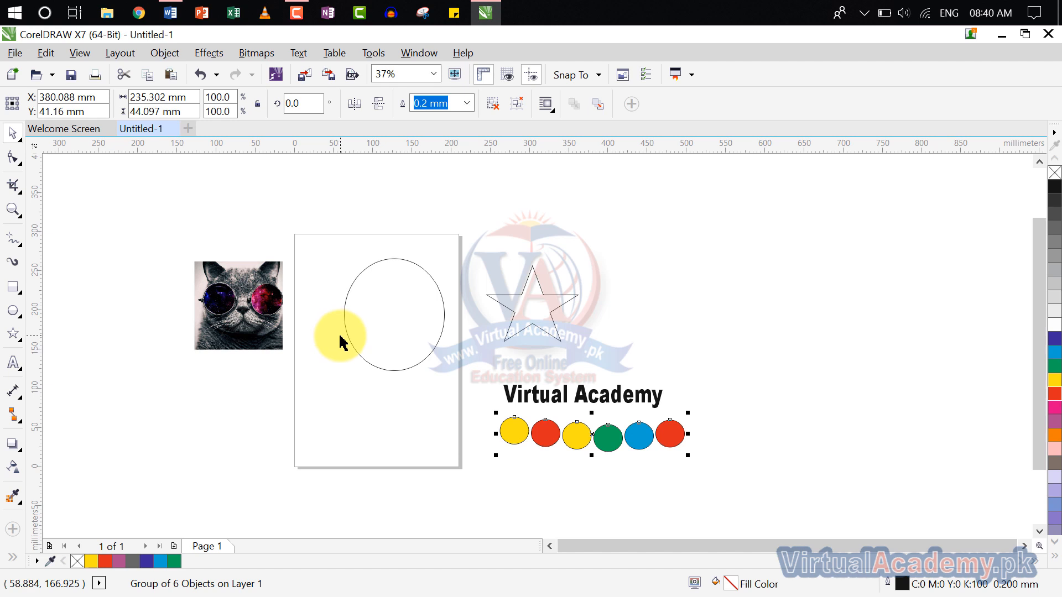
pyautogui.click(397, 333)
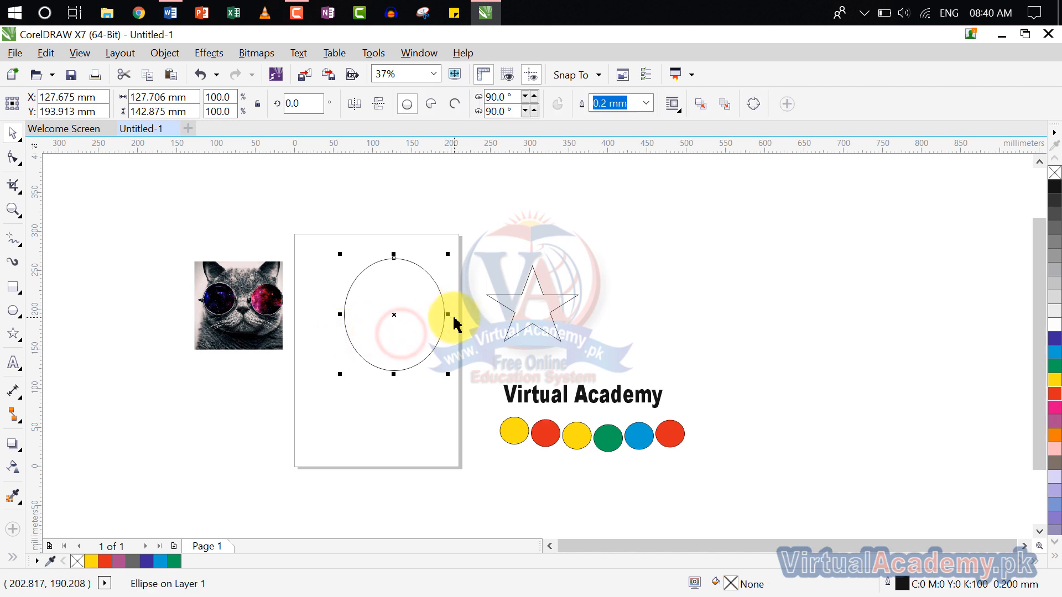
pyautogui.moveTo(447, 315); pyautogui.dragTo(461, 314)
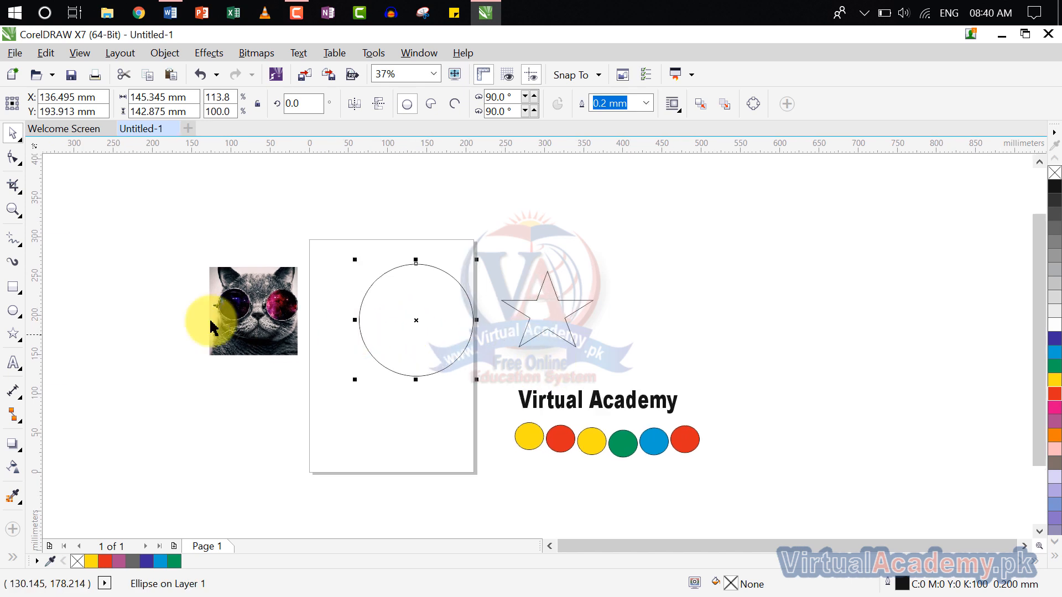
# PowerClip the cat photo inside the large ellipse and move the clipped ellipse to about X 42, Y 205 mm, over the page's left edge.
pyautogui.scroll(2, 191, 310)
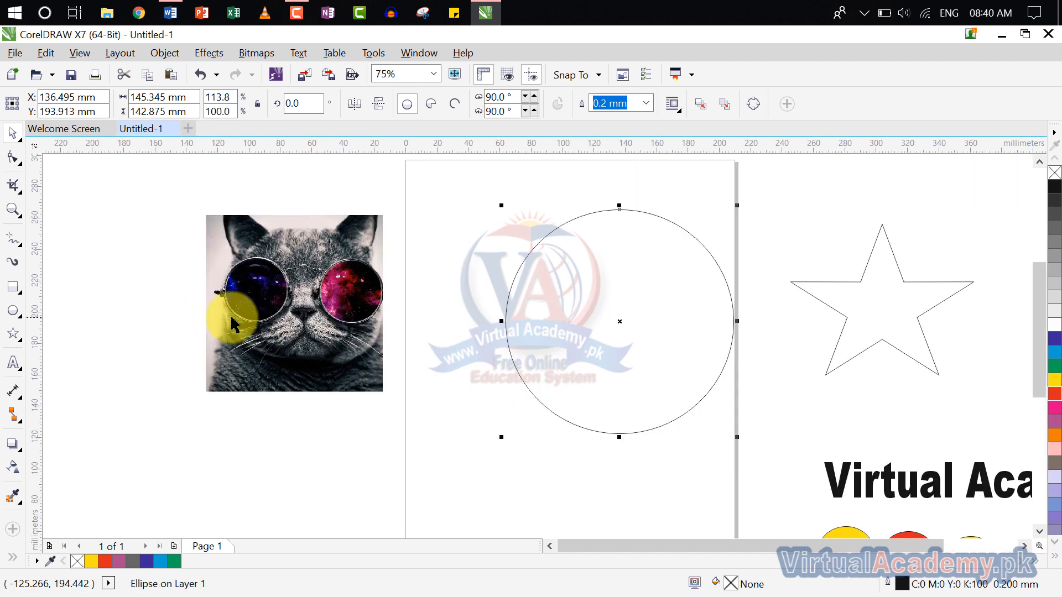
pyautogui.click(282, 272)
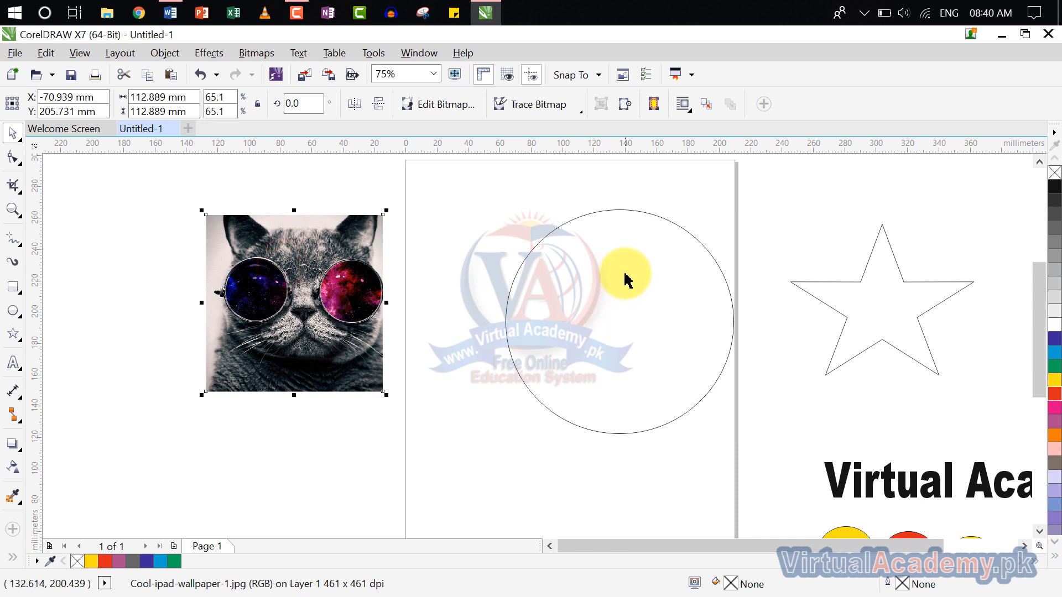
pyautogui.rightClick(304, 268)
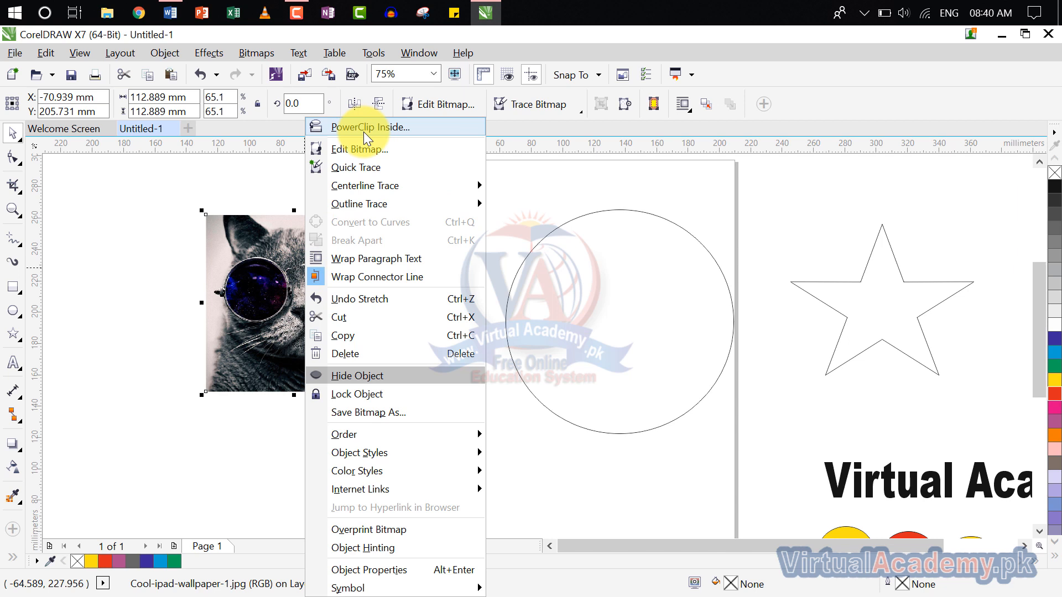
pyautogui.click(154, 48)
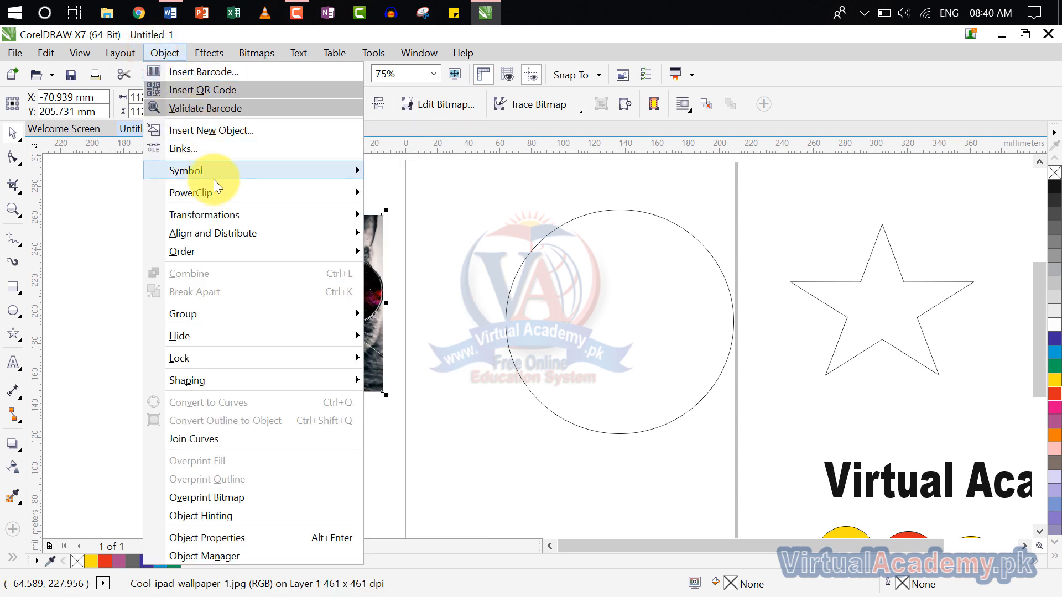
pyautogui.moveTo(217, 188)
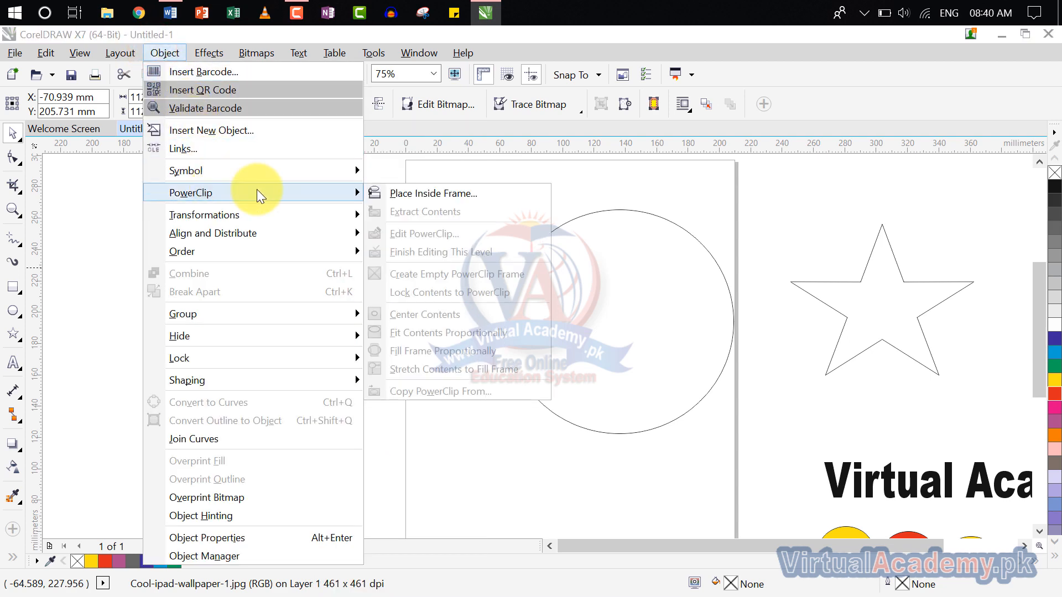
pyautogui.click(435, 193)
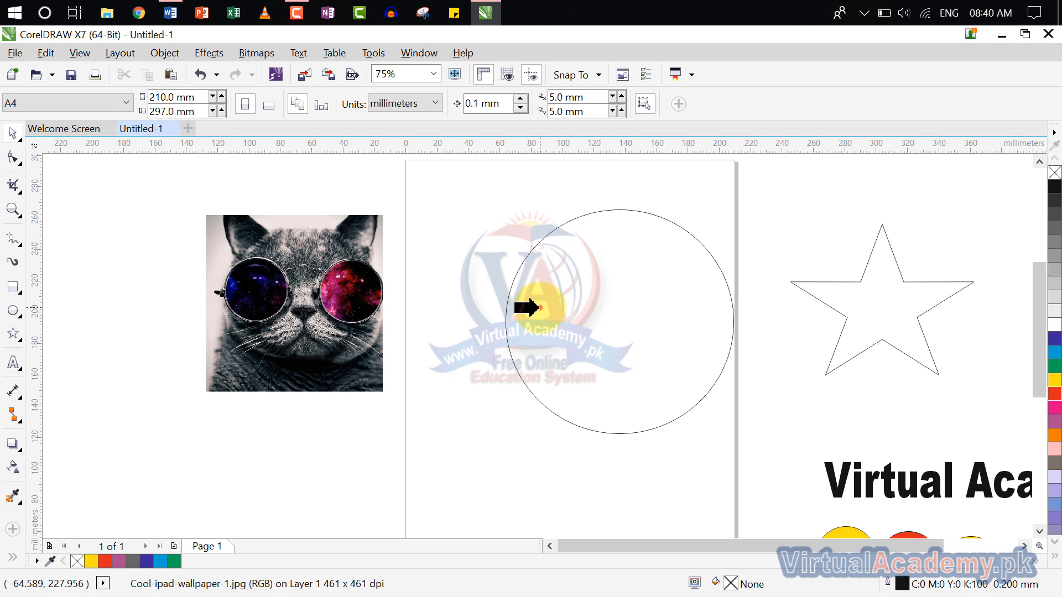
pyautogui.click(528, 307)
pyautogui.moveTo(624, 305); pyautogui.dragTo(476, 288)
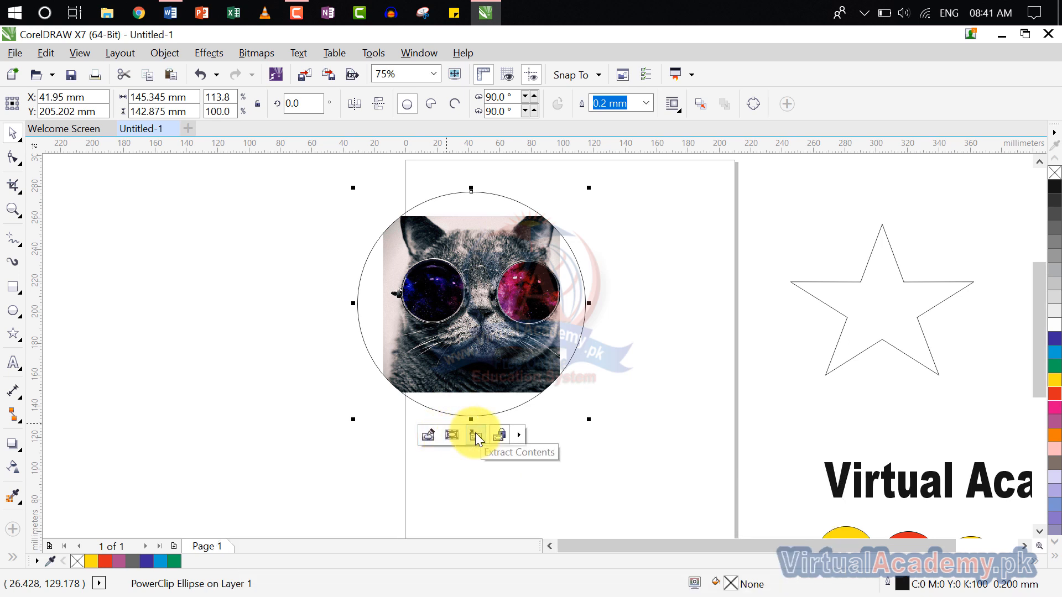
# Examine the content-fitting options and the other PowerClip commands available for the clipped ellipse.
pyautogui.click(518, 434)
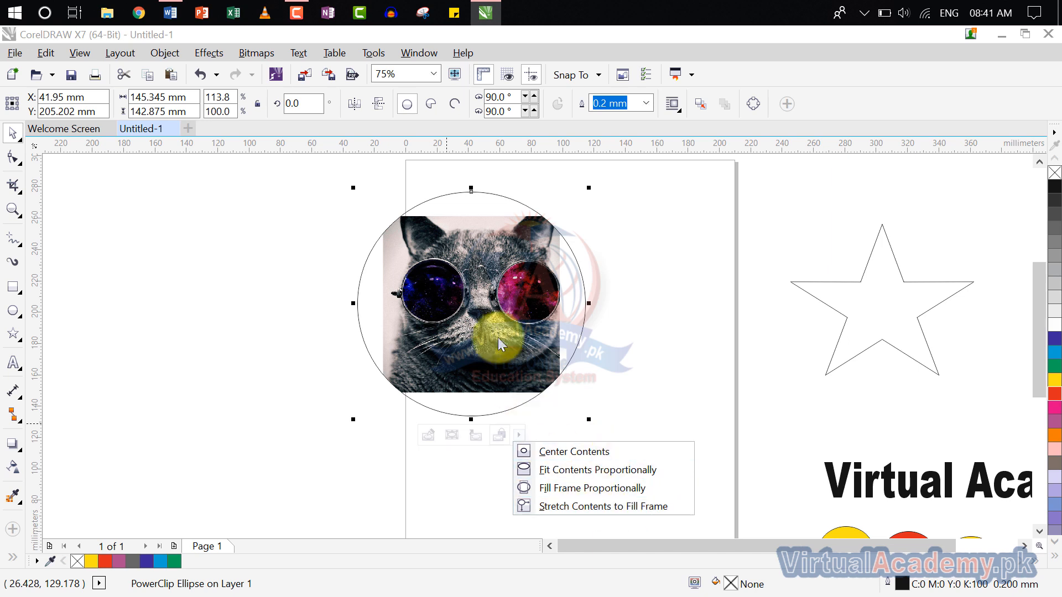
pyautogui.click(473, 259)
pyautogui.rightClick(466, 268)
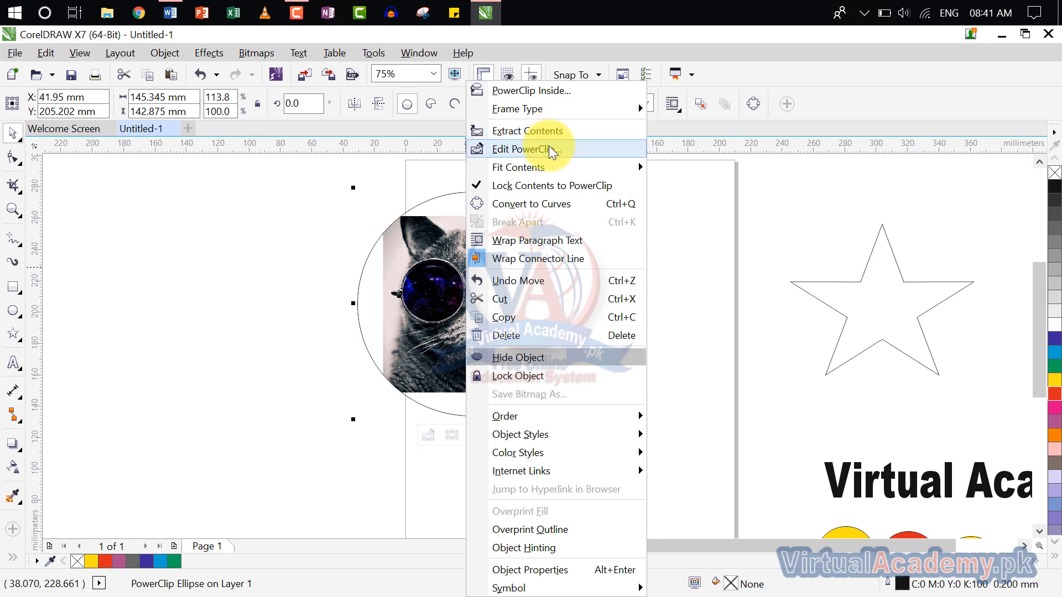
pyautogui.moveTo(554, 163)
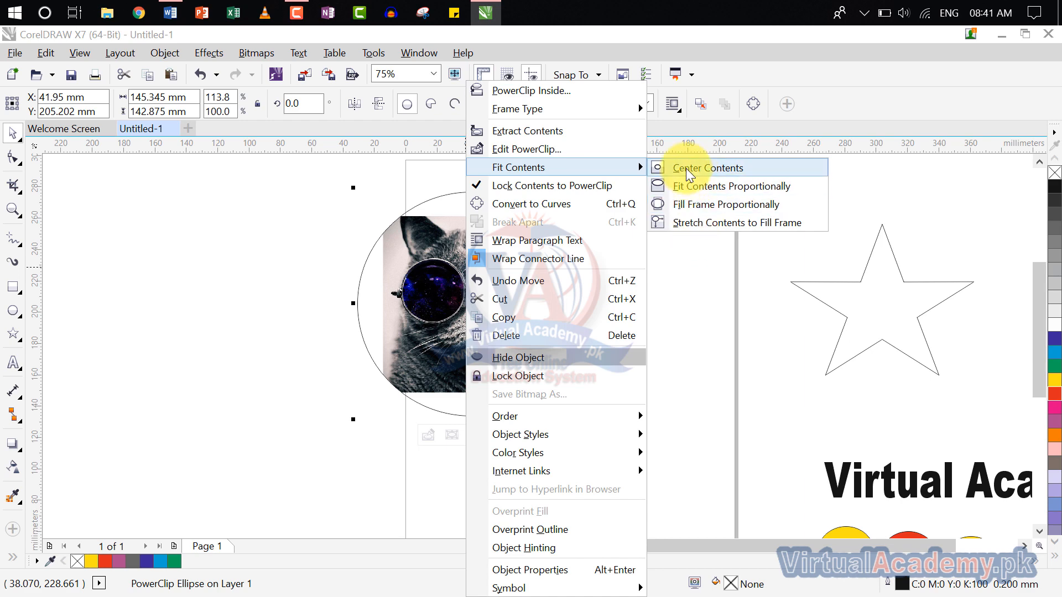
pyautogui.click(174, 52)
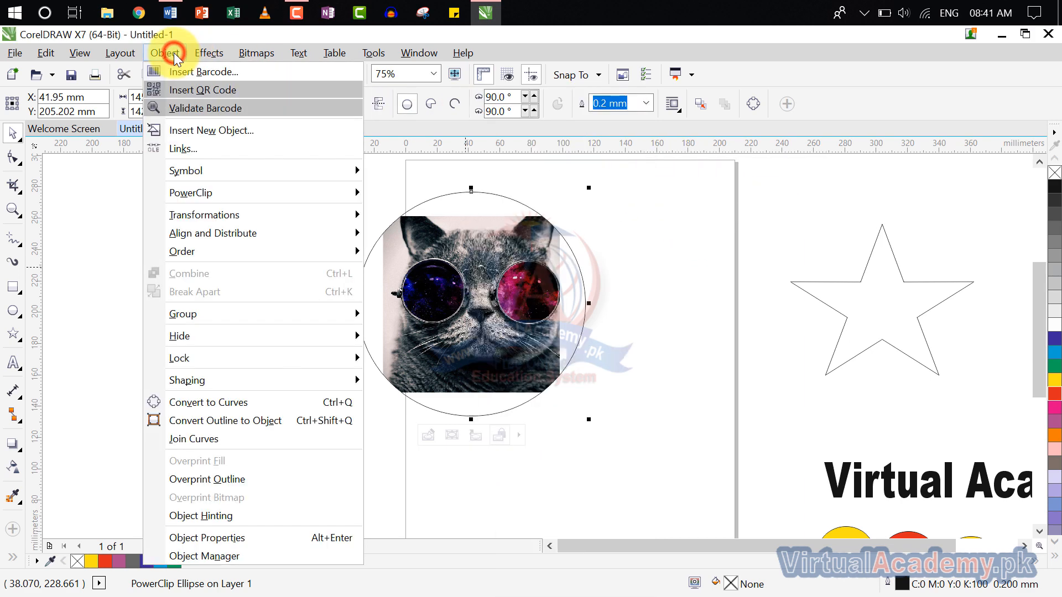
pyautogui.moveTo(249, 186)
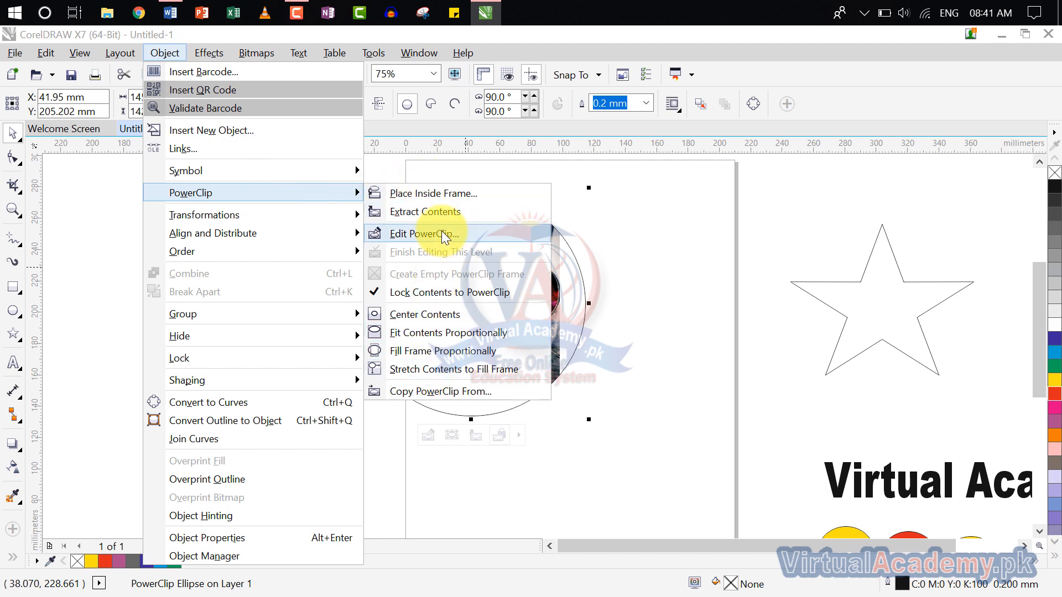
pyautogui.click(578, 377)
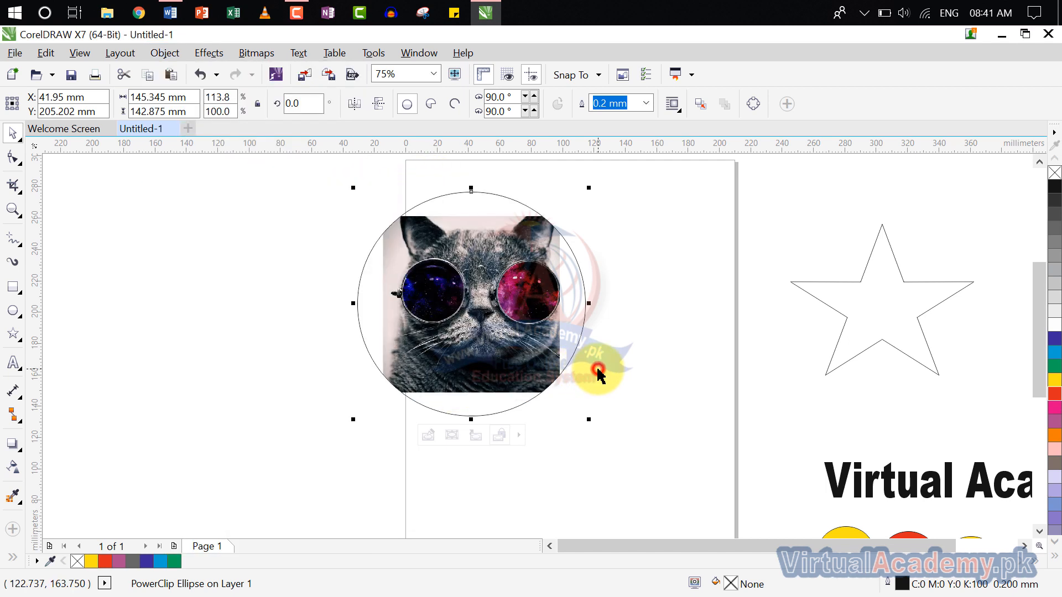
# Center the photo inside the PowerClip ellipse and fit the contents proportionally.
pyautogui.click(520, 434)
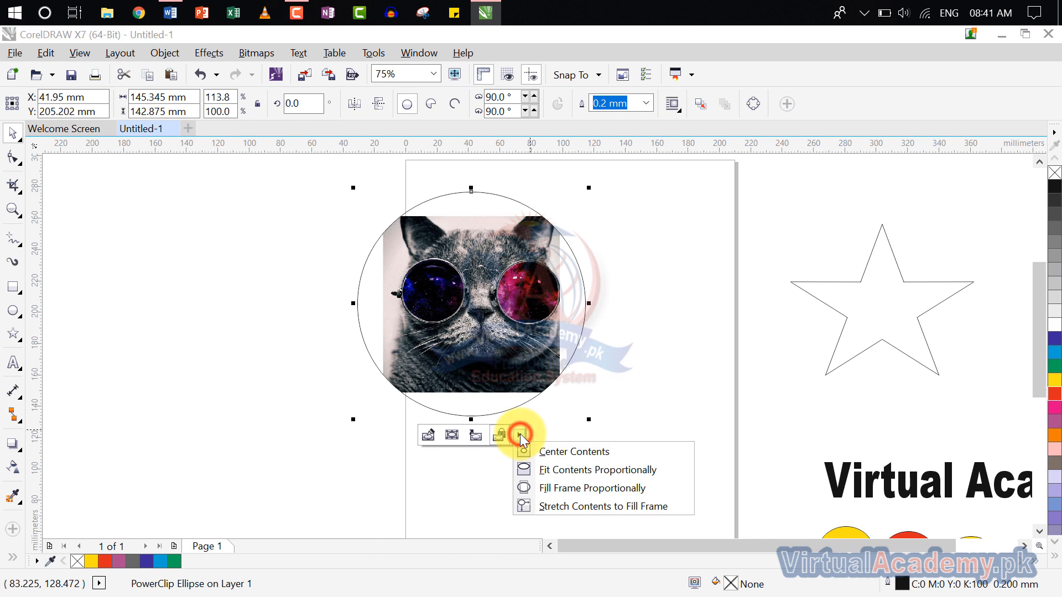
pyautogui.click(563, 453)
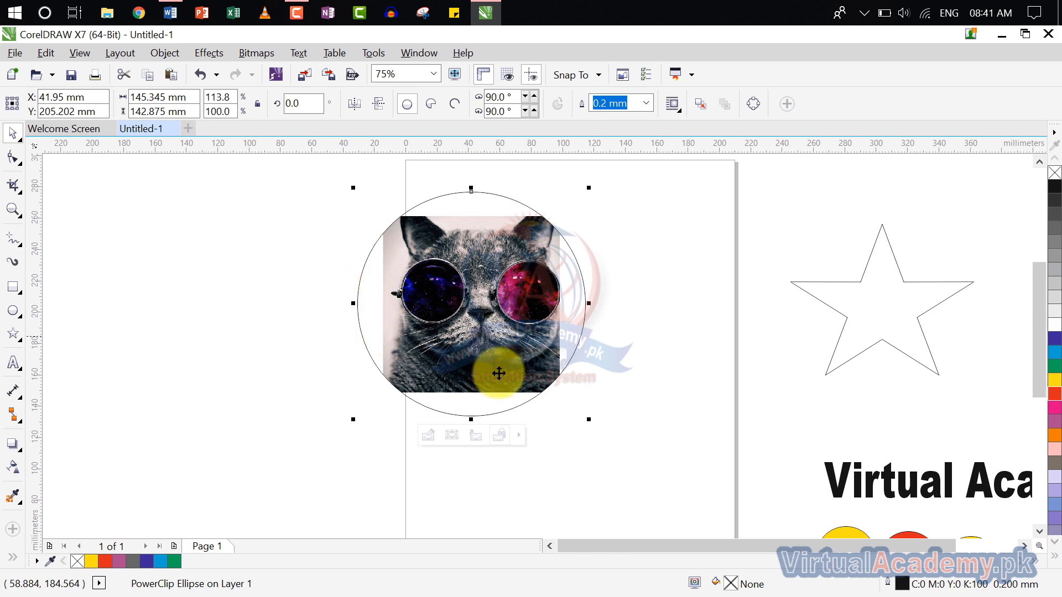
pyautogui.click(521, 437)
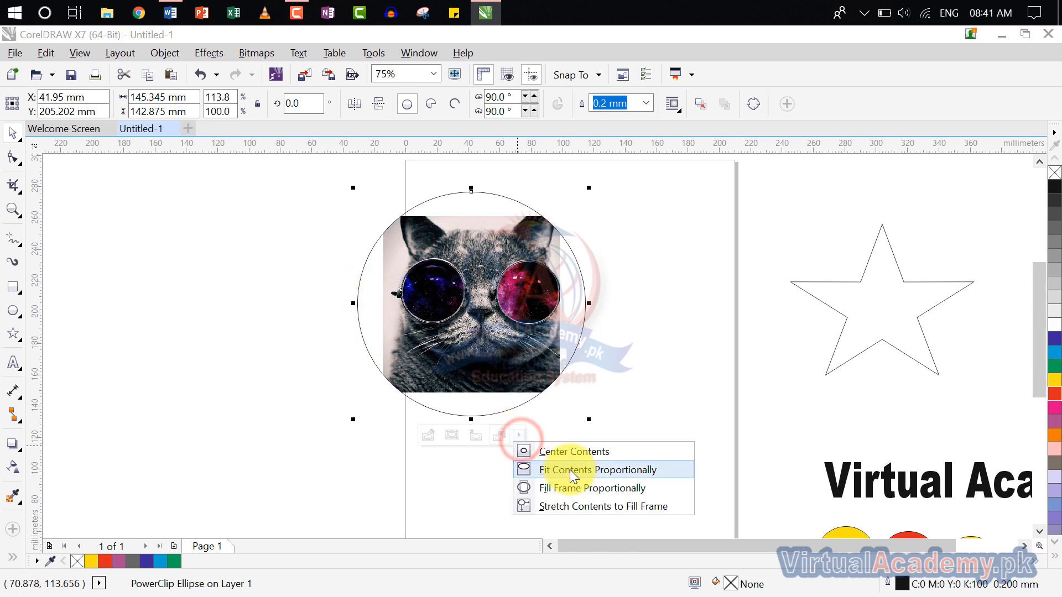
pyautogui.click(598, 469)
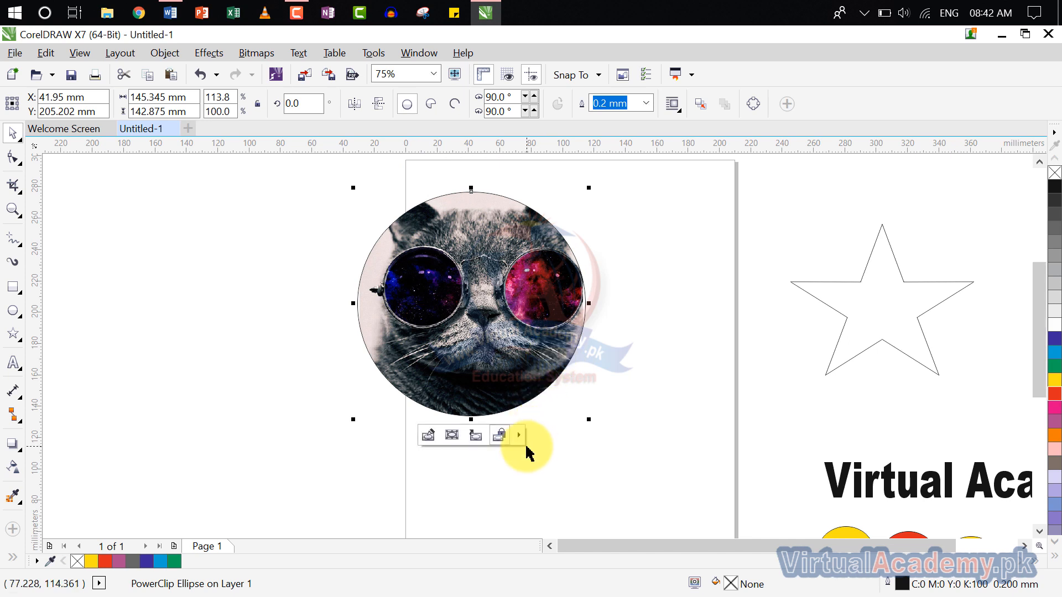
# Fill the ellipse frame proportionally with the photo, and stretch the contents to fill the frame.
pyautogui.click(517, 434)
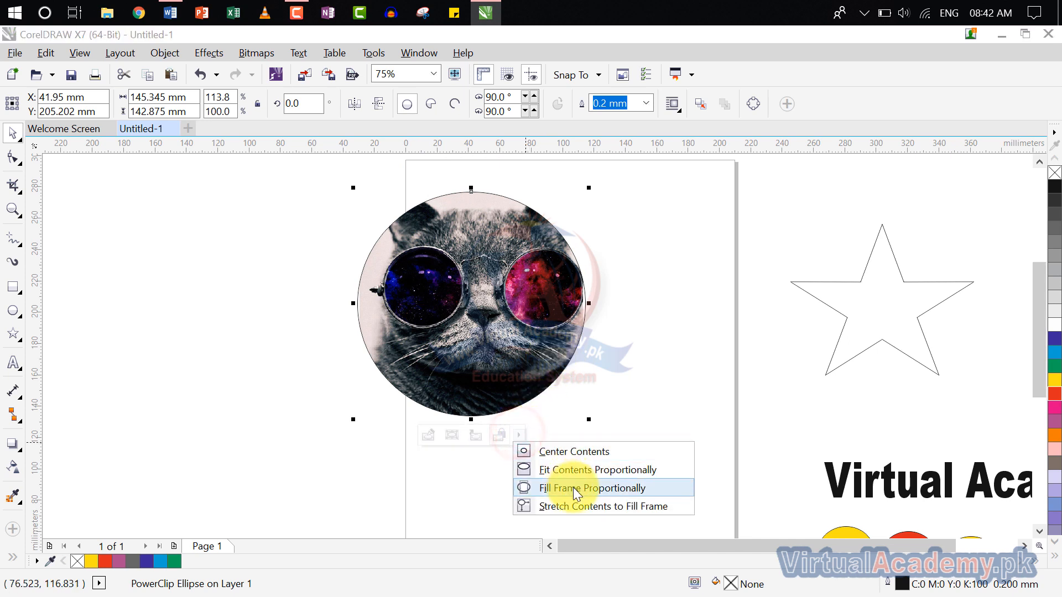
pyautogui.click(591, 489)
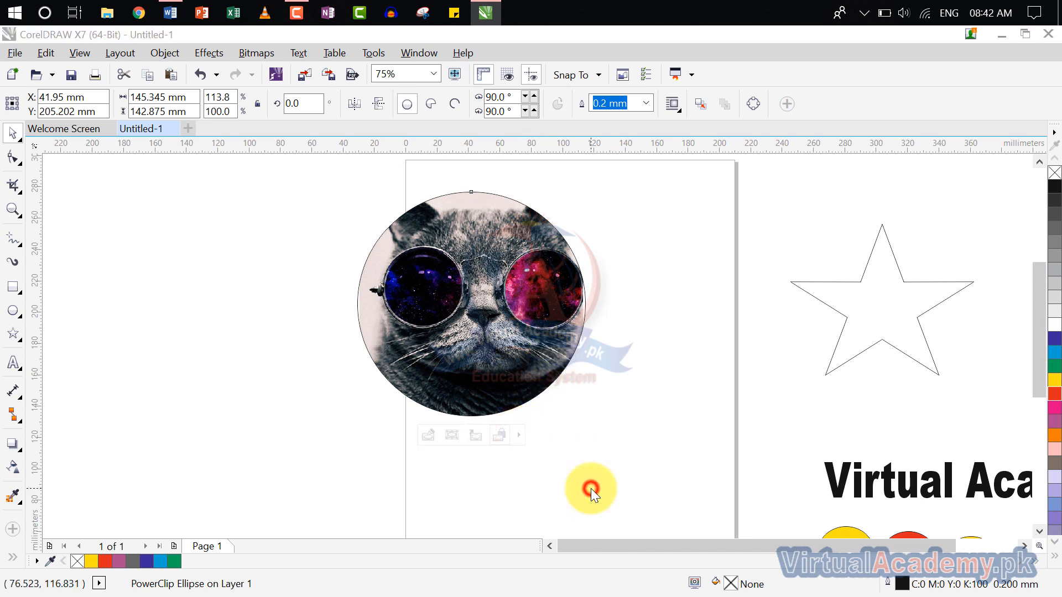
pyautogui.click(520, 436)
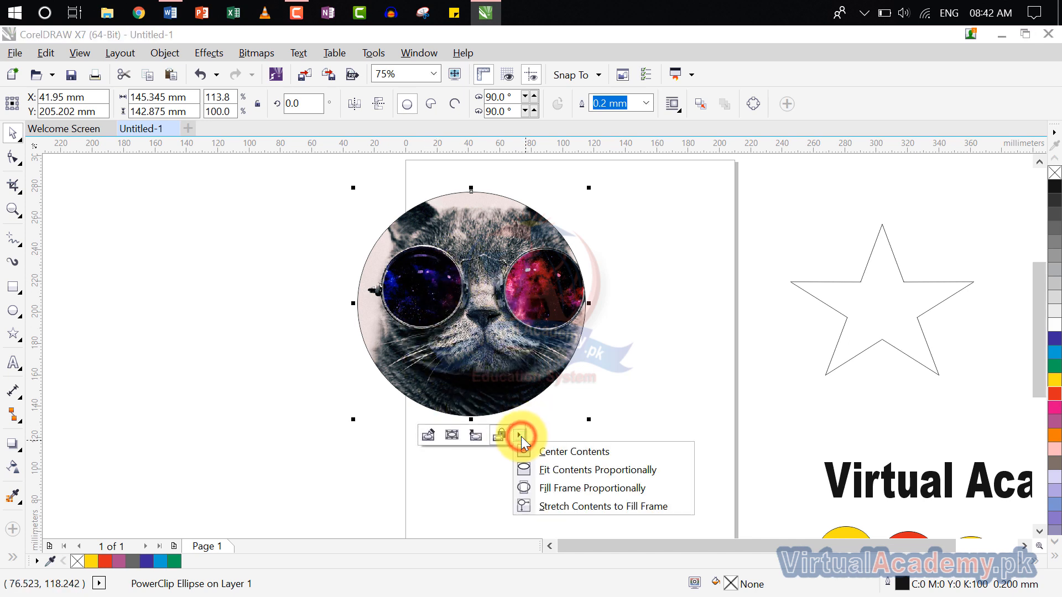
pyautogui.click(559, 506)
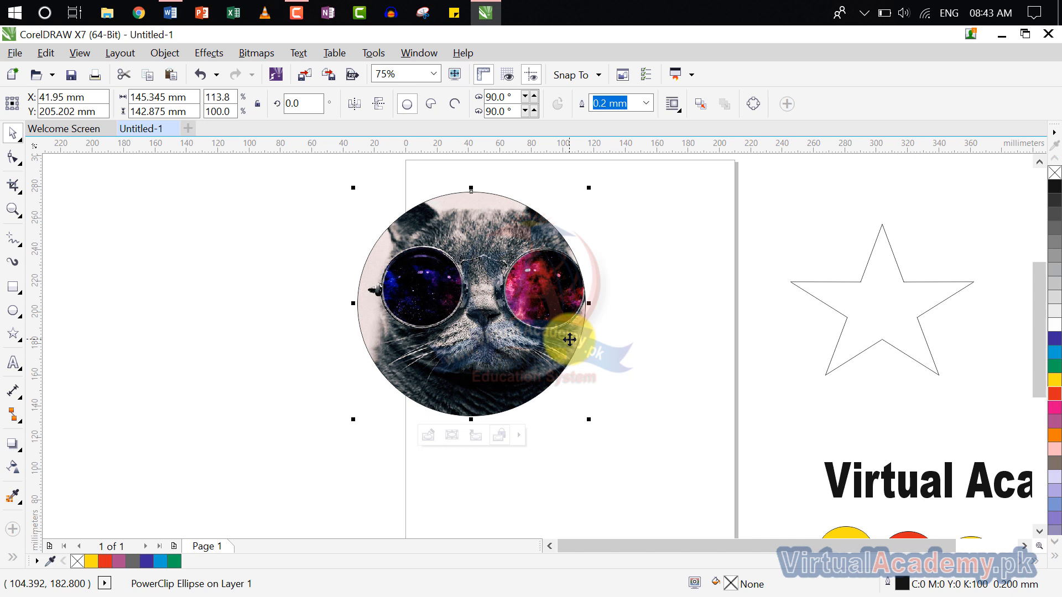
pyautogui.click(518, 435)
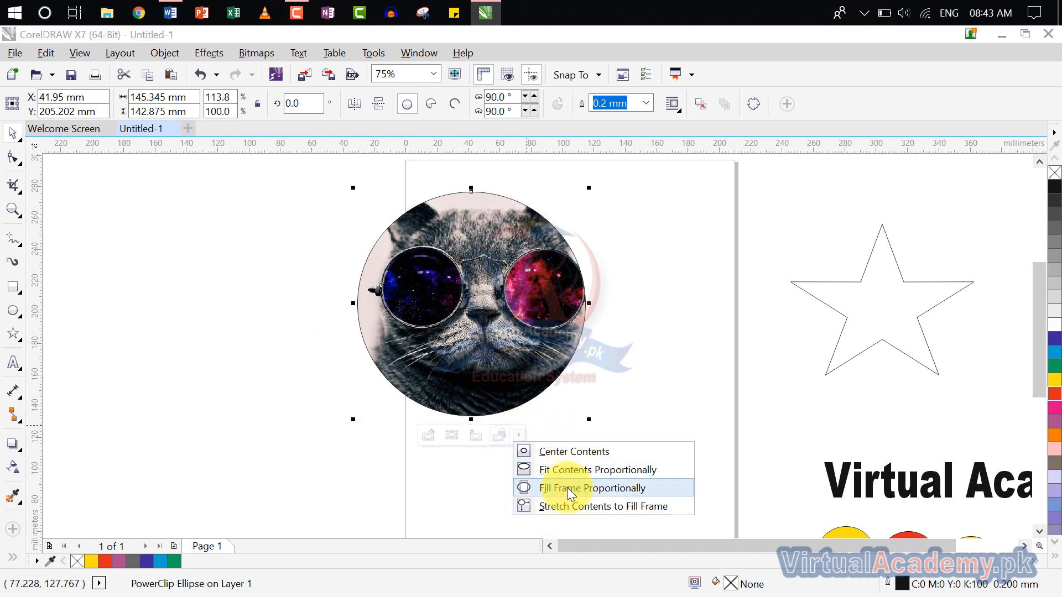
pyautogui.click(510, 346)
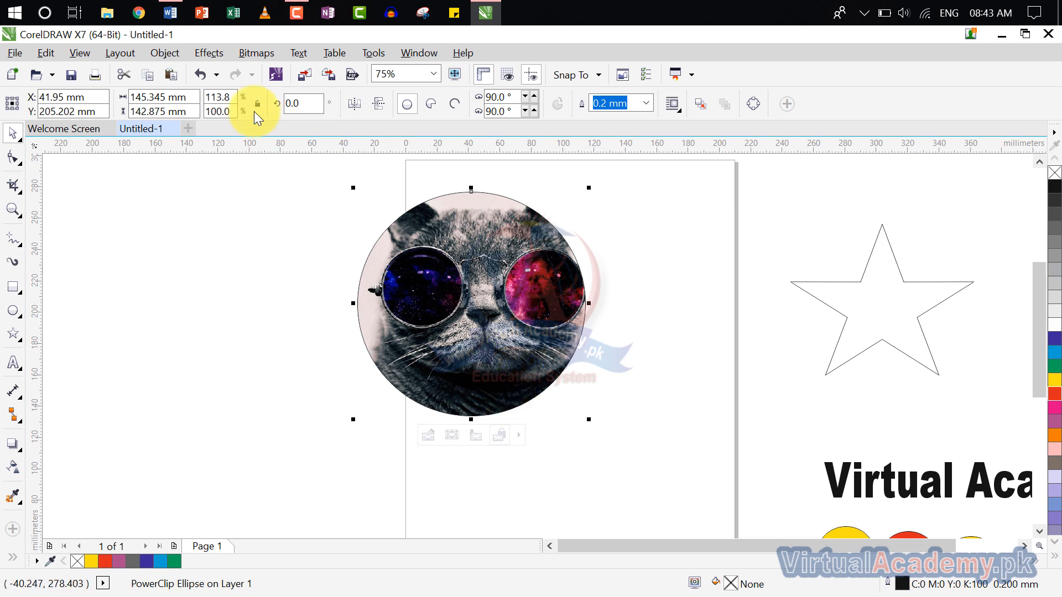
pyautogui.click(167, 54)
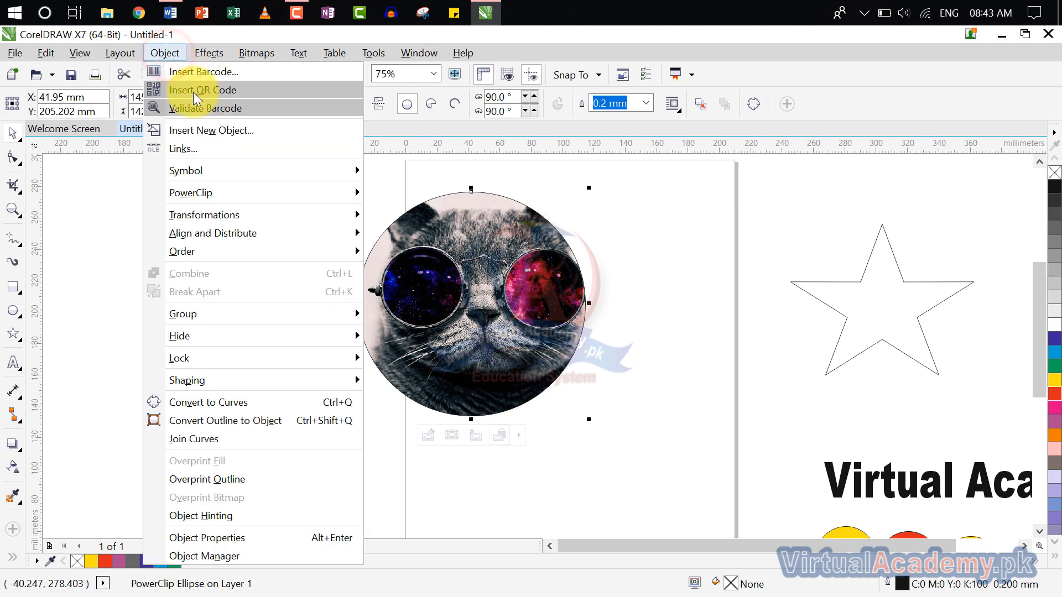
pyautogui.moveTo(243, 190)
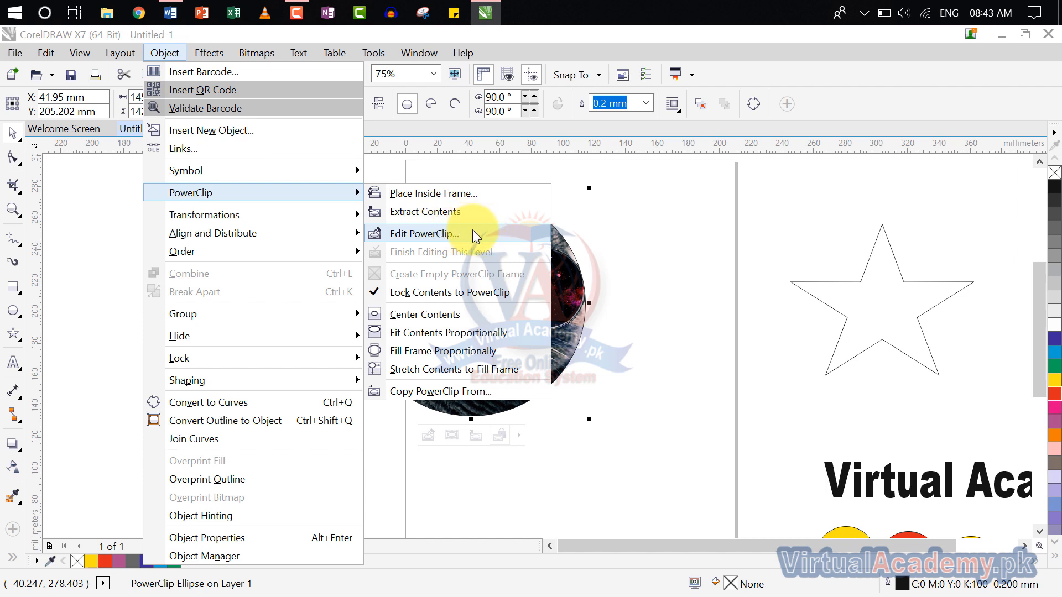
pyautogui.click(618, 249)
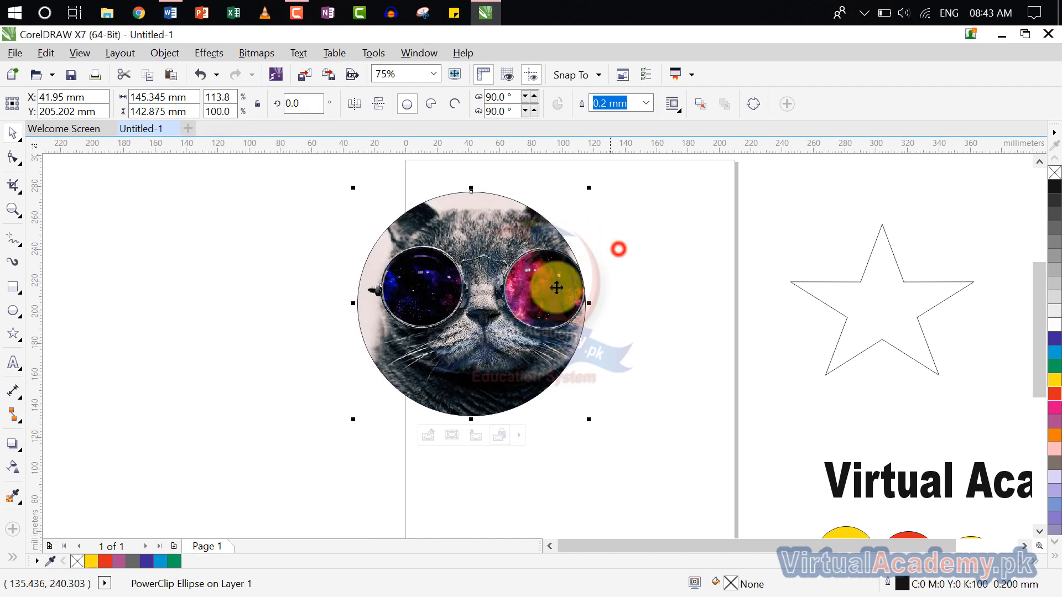
# Edit the PowerClip contents and enlarge the cat photo to about 191 × 187 mm, beyond the ellipse outline.
pyautogui.click(427, 435)
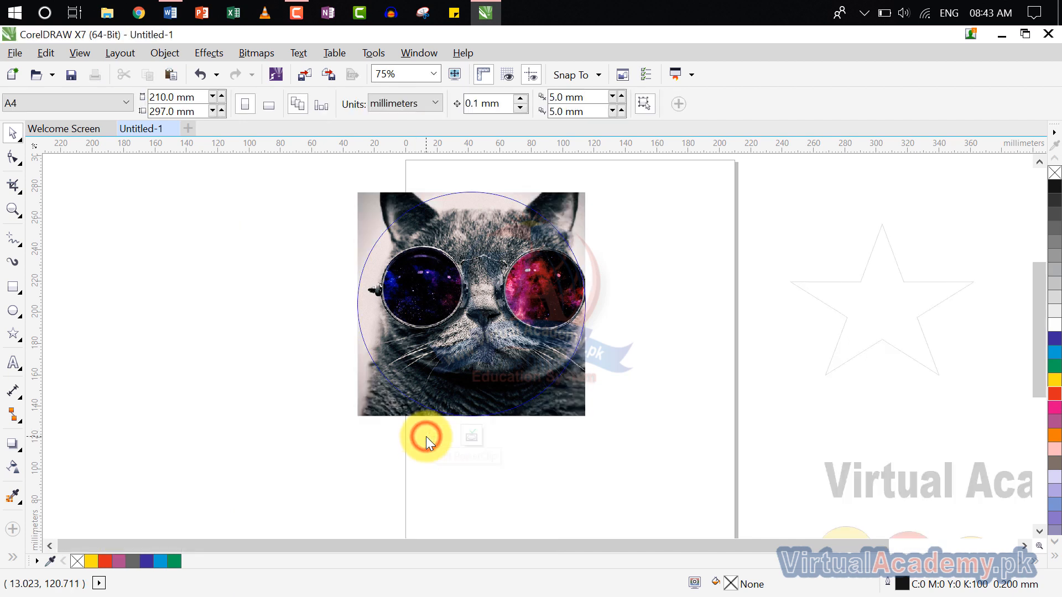
pyautogui.click(566, 400)
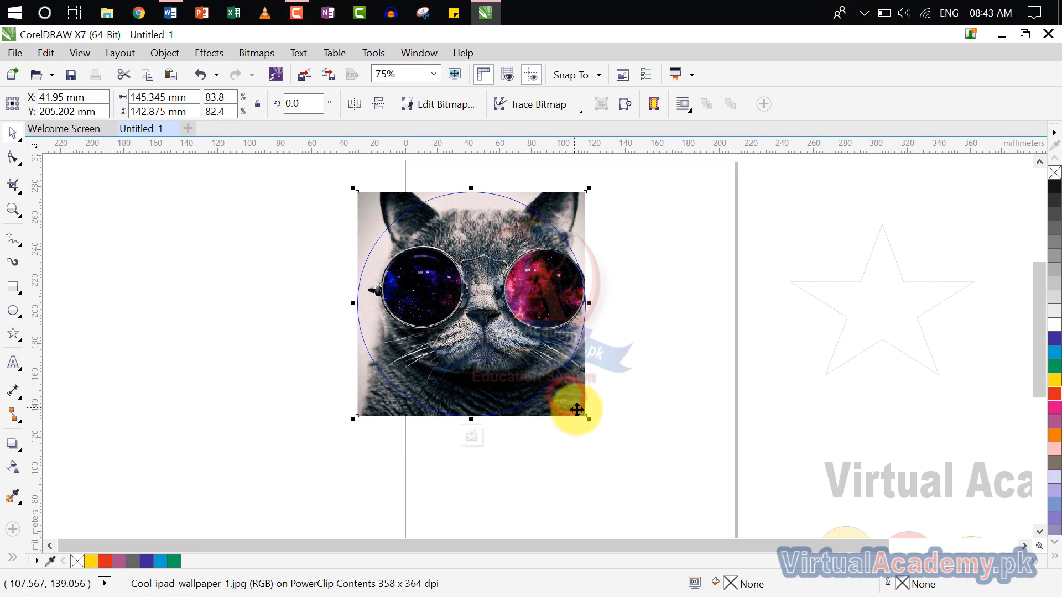
pyautogui.moveTo(588, 424); pyautogui.dragTo(644, 480)
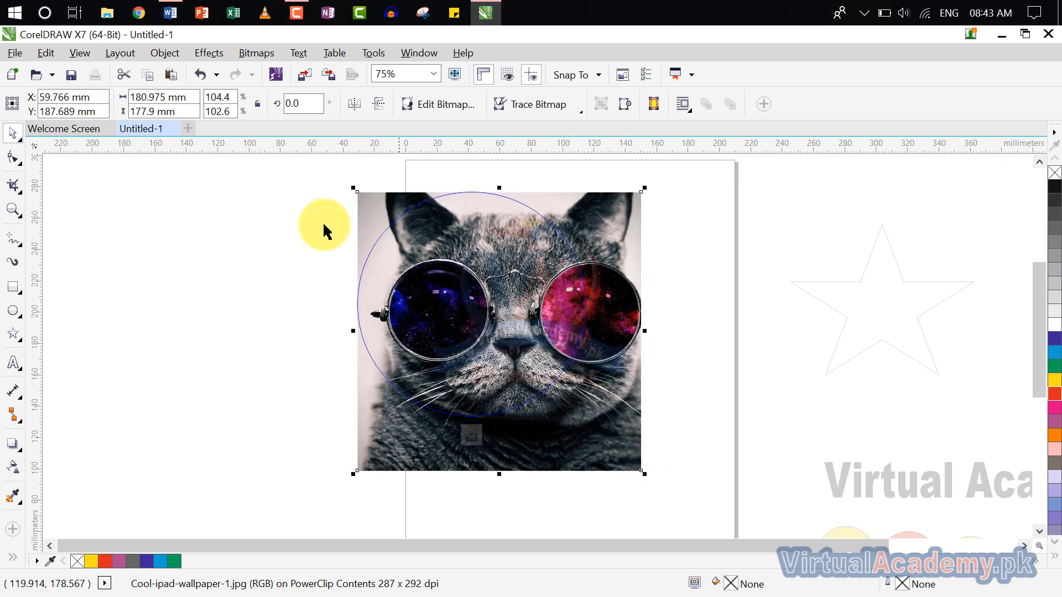
pyautogui.moveTo(350, 186); pyautogui.dragTo(338, 173)
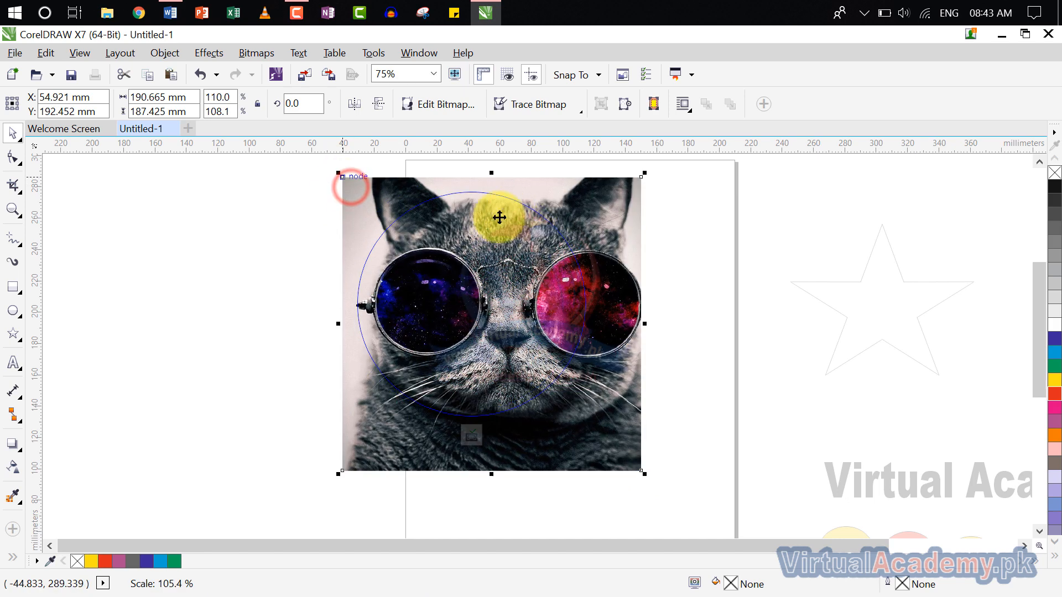
# Rotate the cat photo about 13° inside the ellipse's PowerClip and finish editing this level.
pyautogui.click(489, 311)
pyautogui.moveTo(639, 474); pyautogui.dragTo(667, 437)
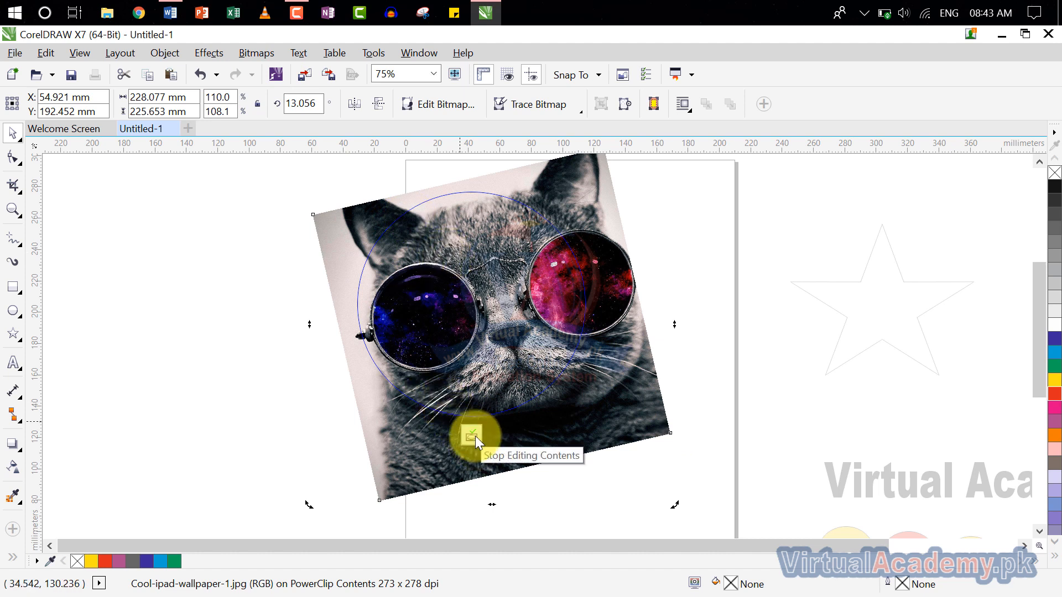
pyautogui.click(169, 54)
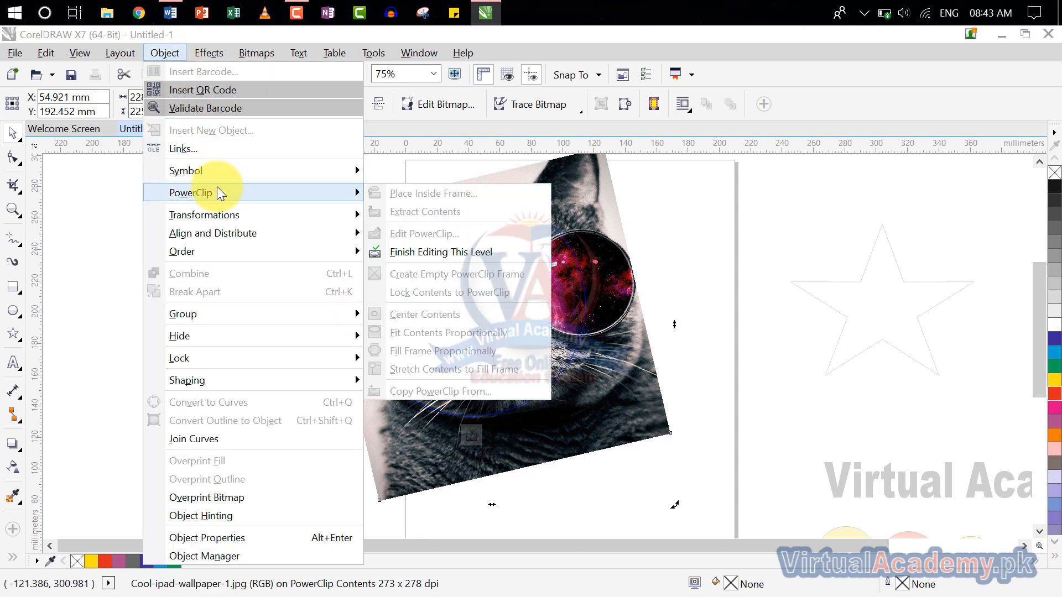
pyautogui.click(476, 251)
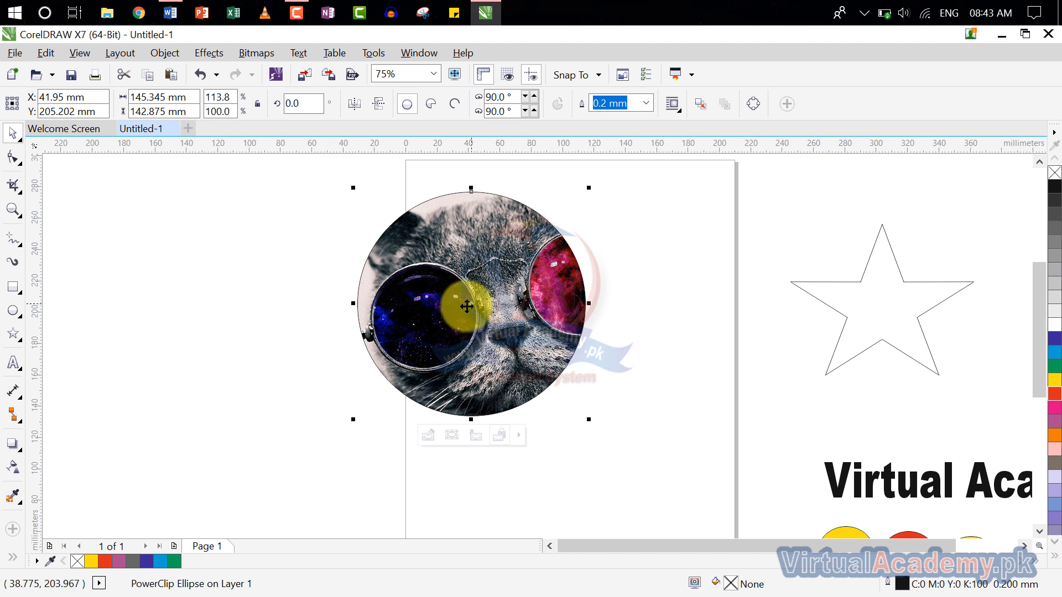
# Extract the cat photo from the ellipse's PowerClip frame.
pyautogui.moveTo(468, 311); pyautogui.dragTo(360, 284)
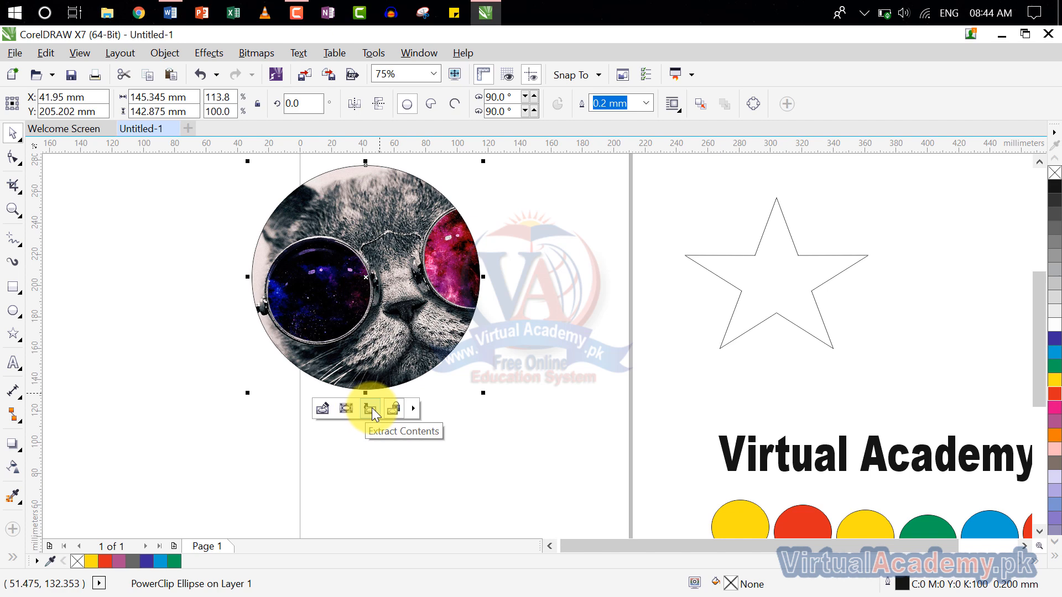
pyautogui.click(165, 55)
pyautogui.moveTo(214, 191)
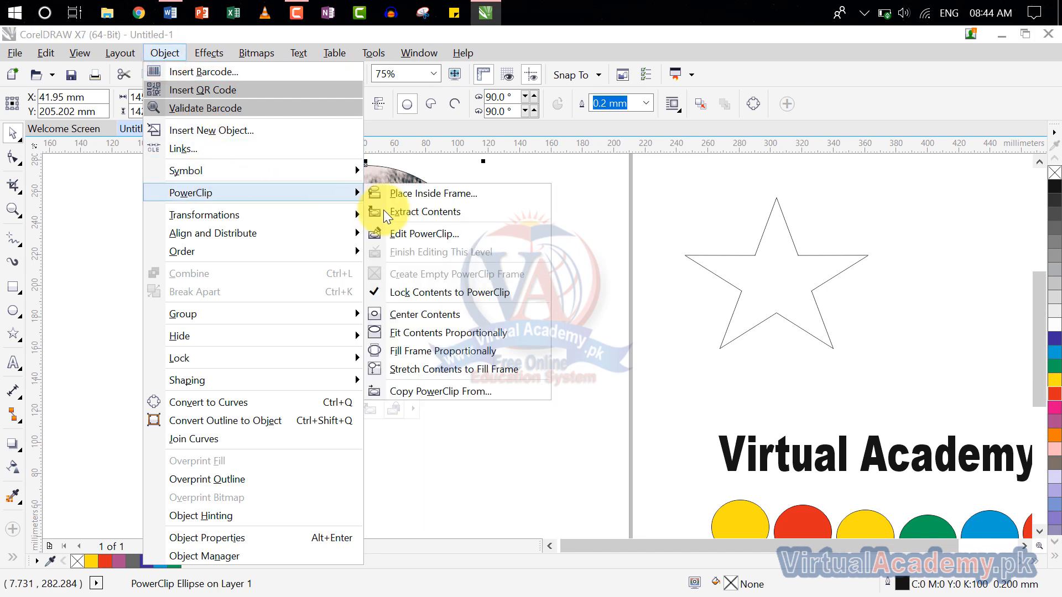
pyautogui.click(426, 213)
pyautogui.scroll(-2, 403, 266)
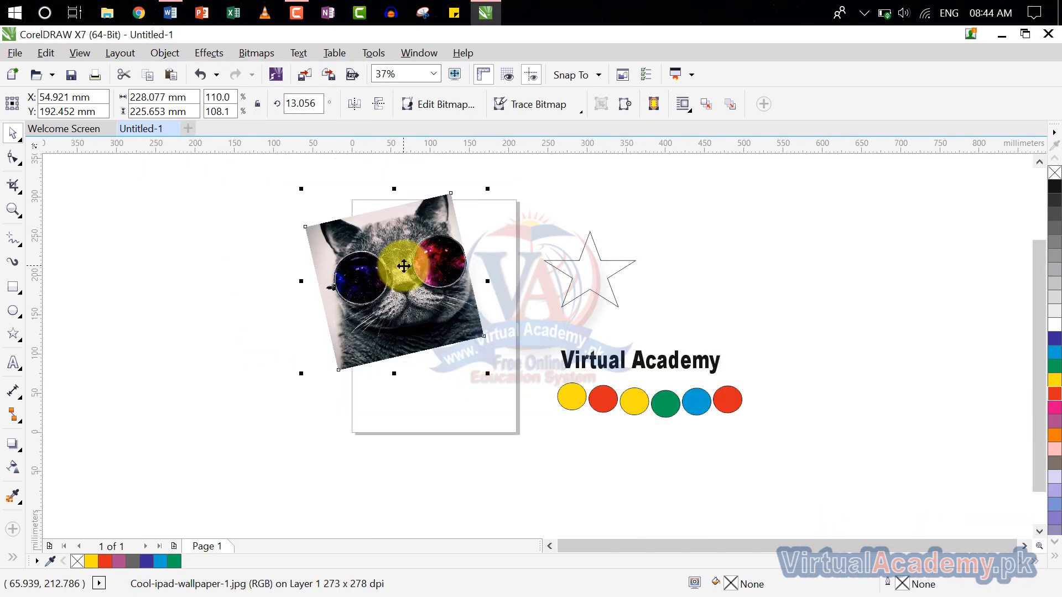
# Move the extracted cat photo off the page to the area above and to the right of the star.
pyautogui.click(491, 266)
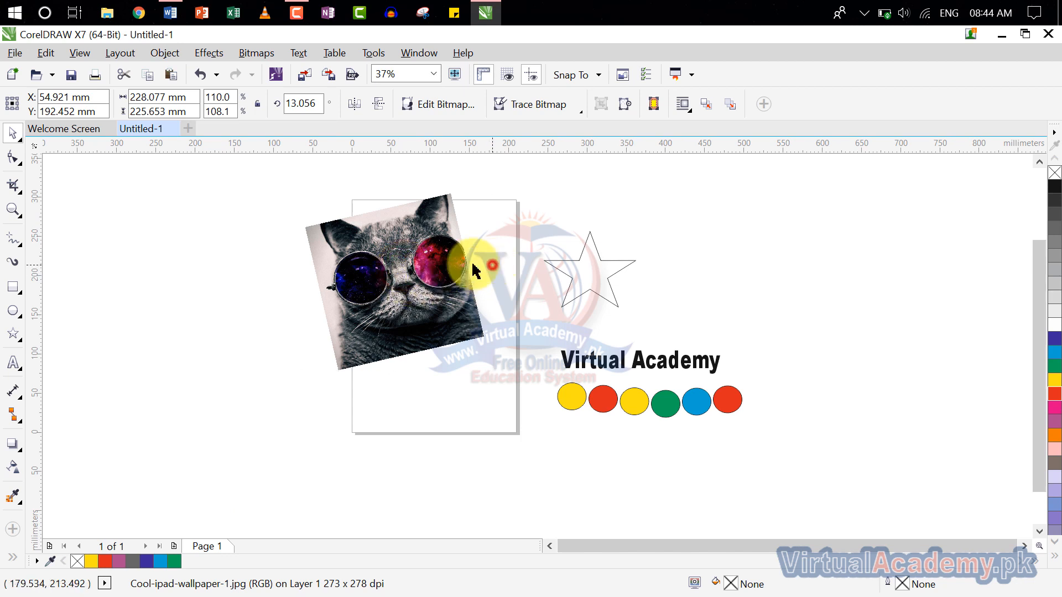
pyautogui.moveTo(426, 282); pyautogui.dragTo(768, 270)
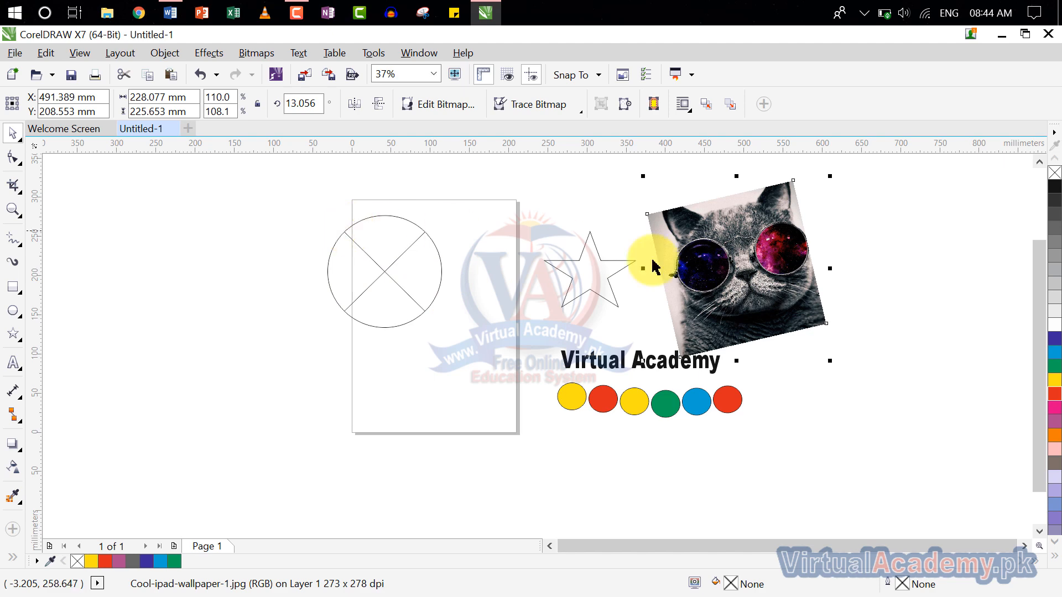
pyautogui.moveTo(701, 271); pyautogui.dragTo(724, 217)
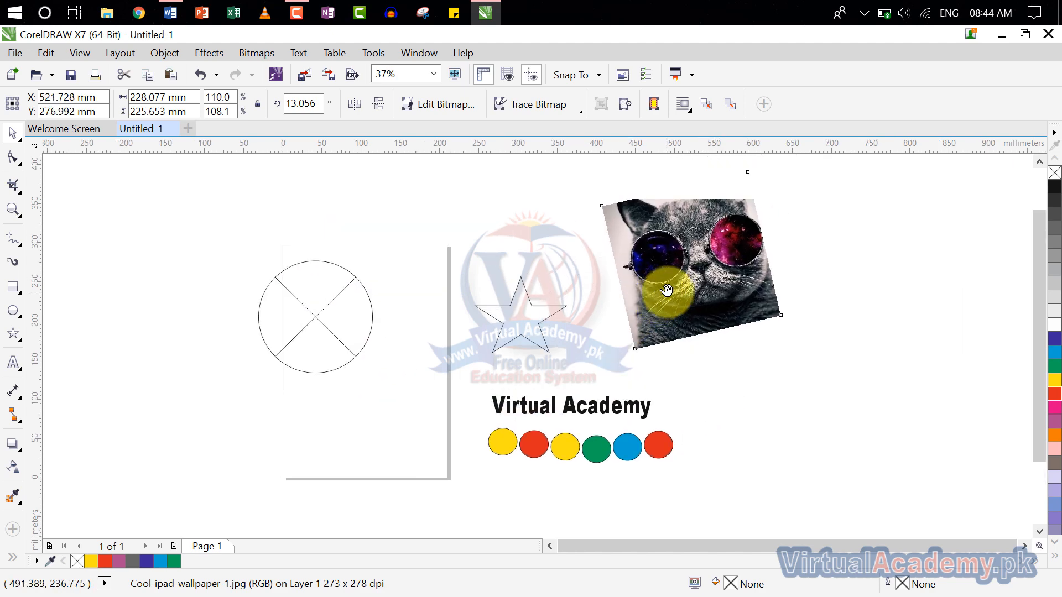
# Place the cat photo inside the star as a PowerClip.
pyautogui.scroll(2, 675, 291)
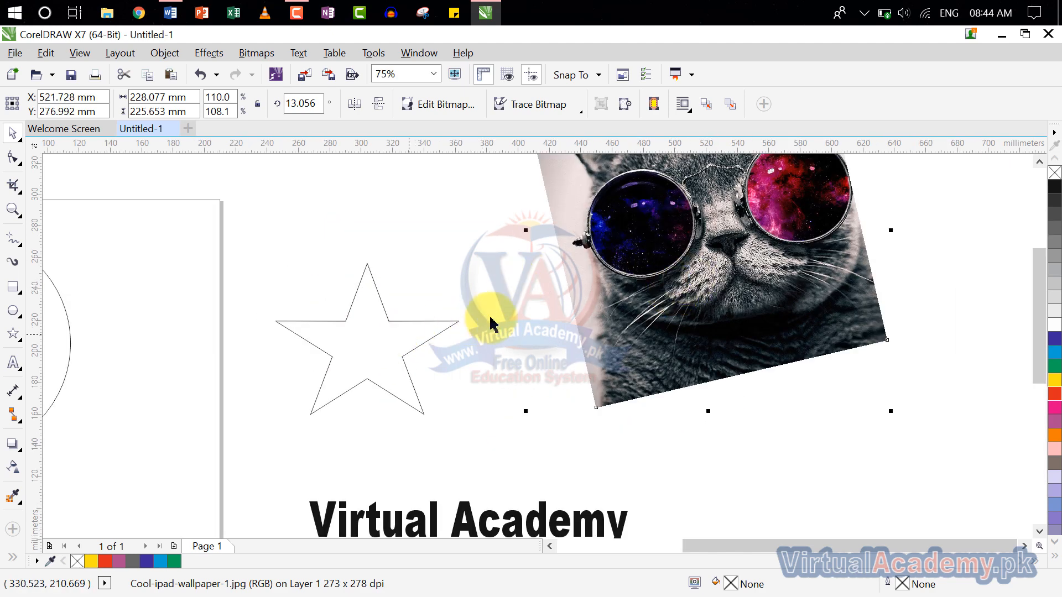
pyautogui.rightClick(612, 277)
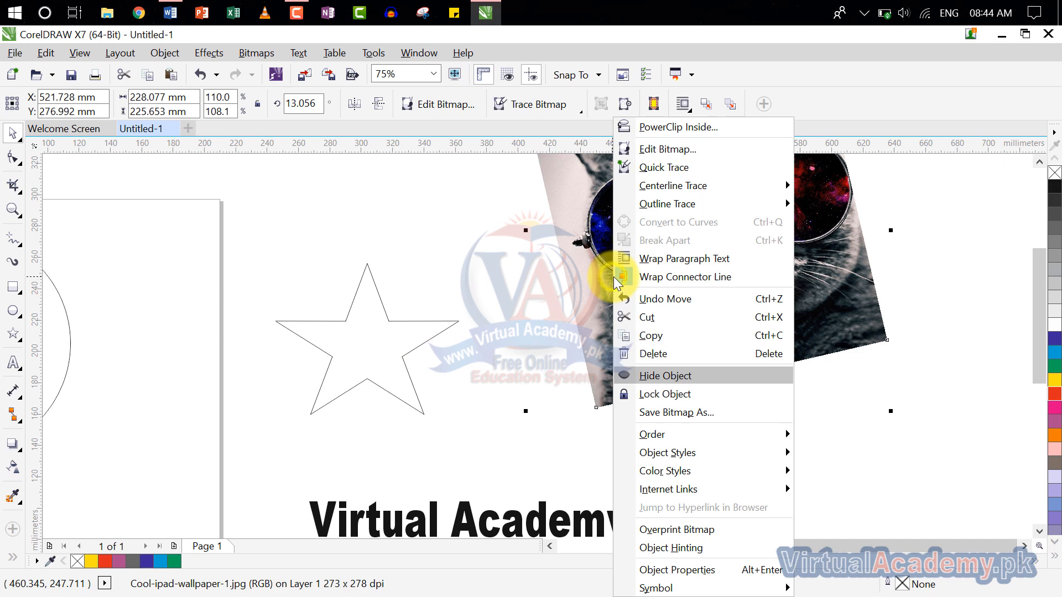
pyautogui.click(701, 127)
pyautogui.click(373, 349)
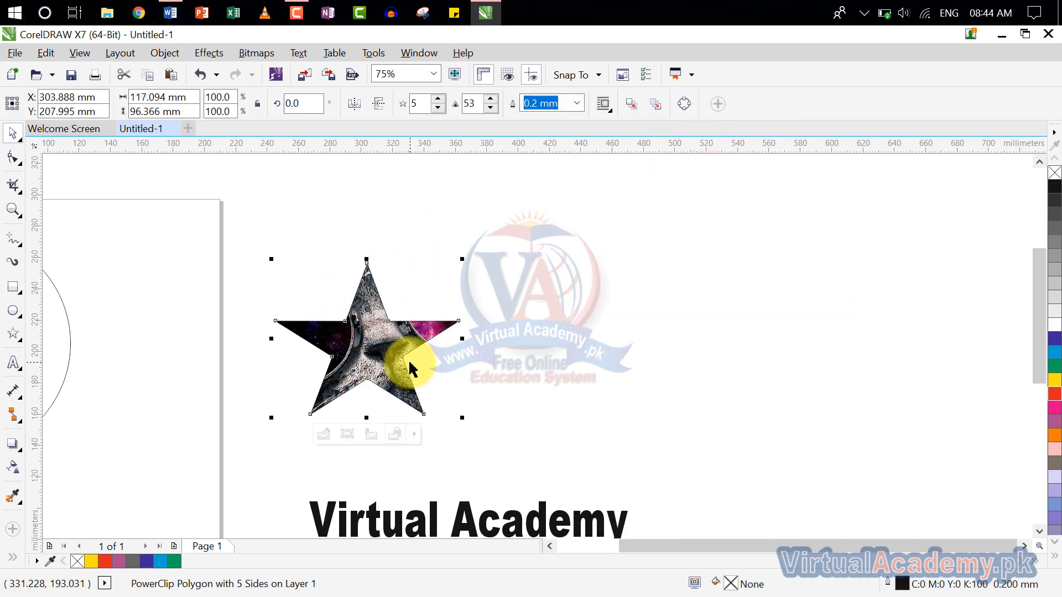
# Place the group of six coloured circles inside the "Virtual Academy" text as a PowerClip.
pyautogui.scroll(-1, 410, 369)
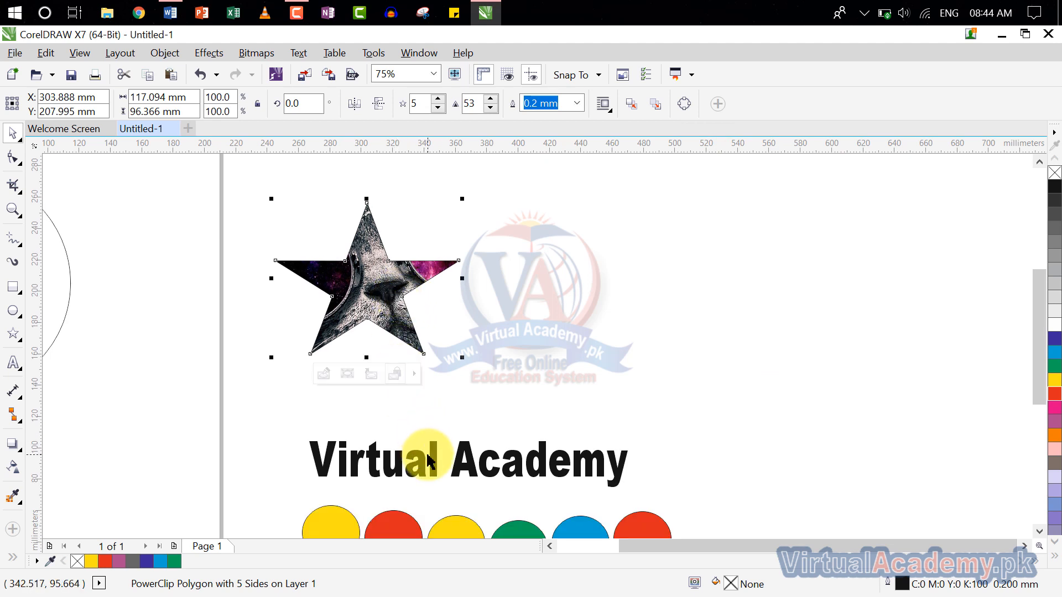
pyautogui.scroll(-1, 429, 460)
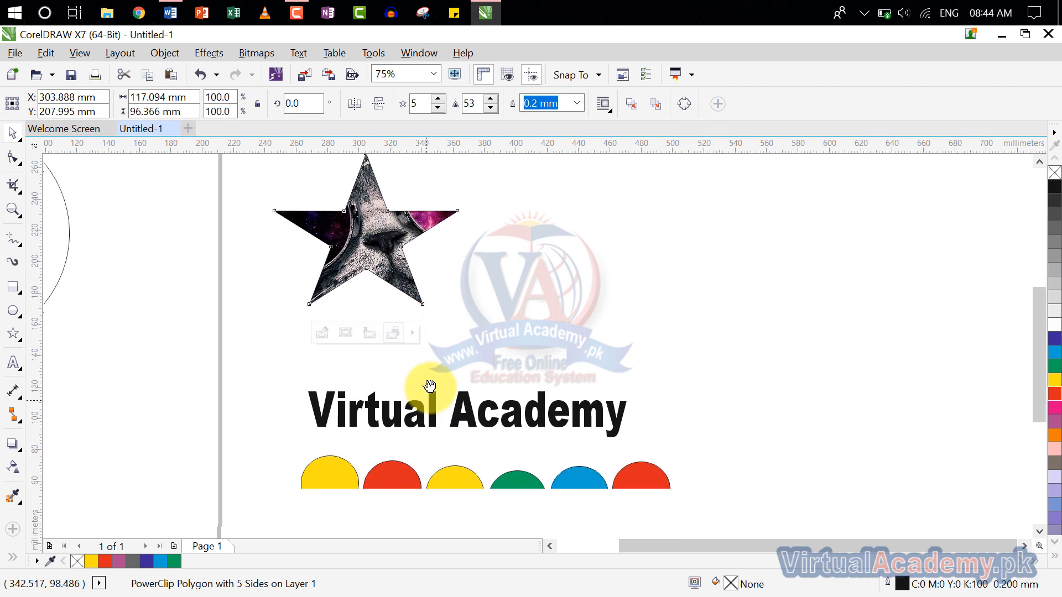
pyautogui.click(457, 483)
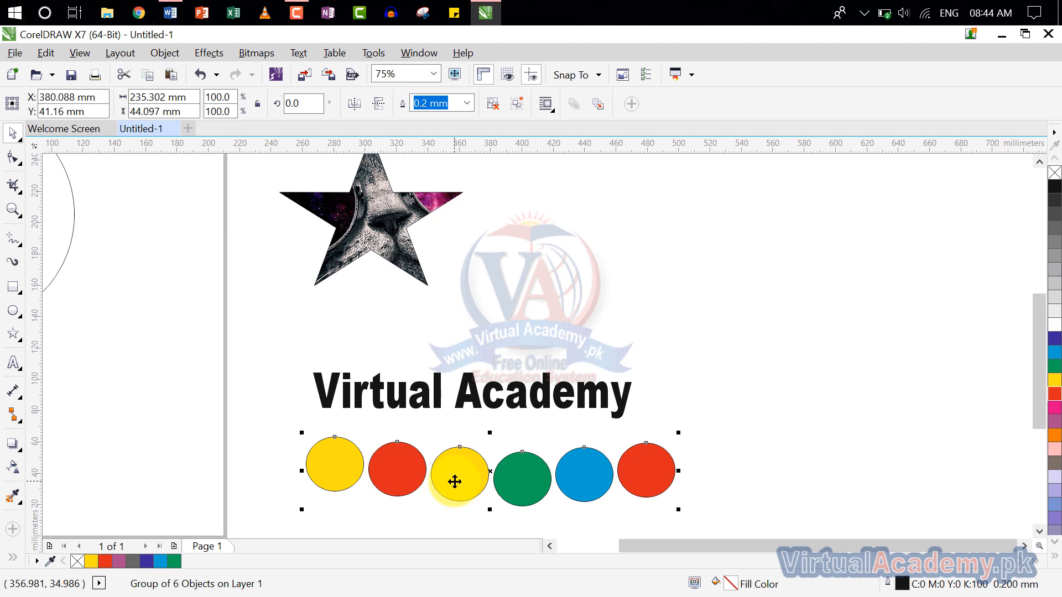
pyautogui.rightClick(454, 481)
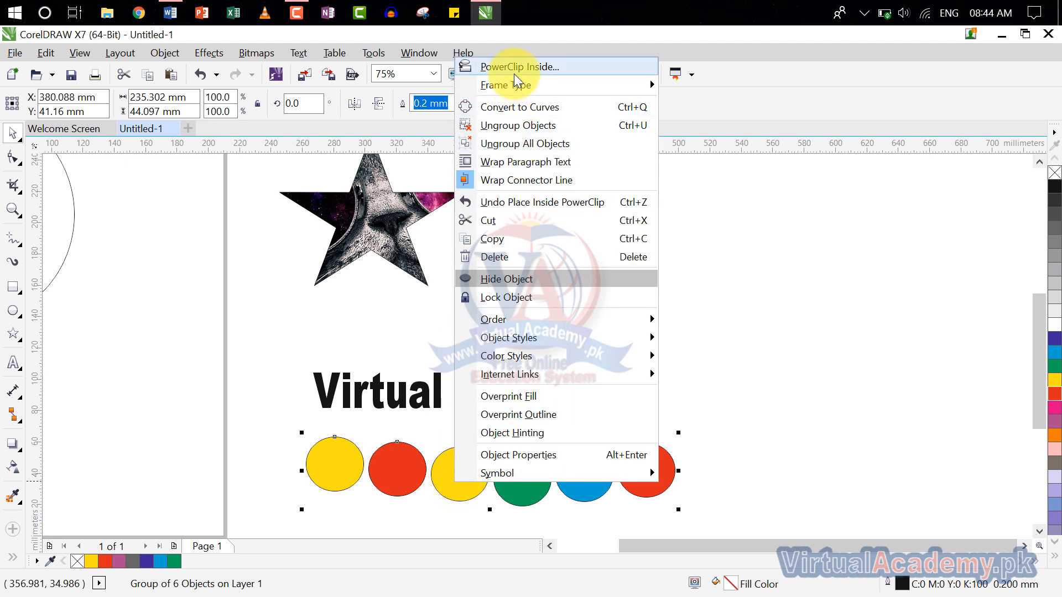
pyautogui.click(470, 68)
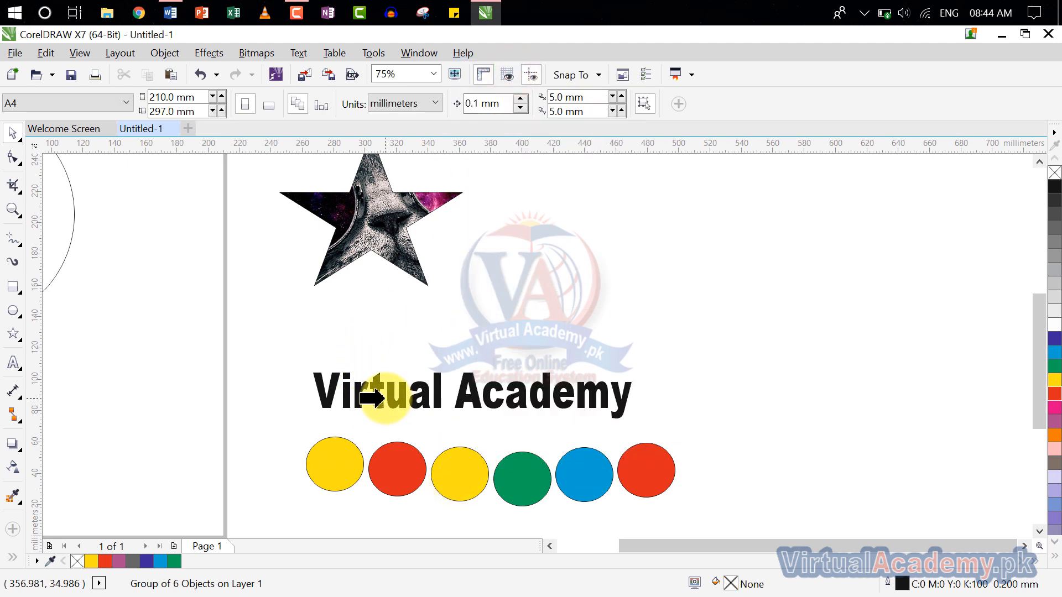
pyautogui.click(381, 393)
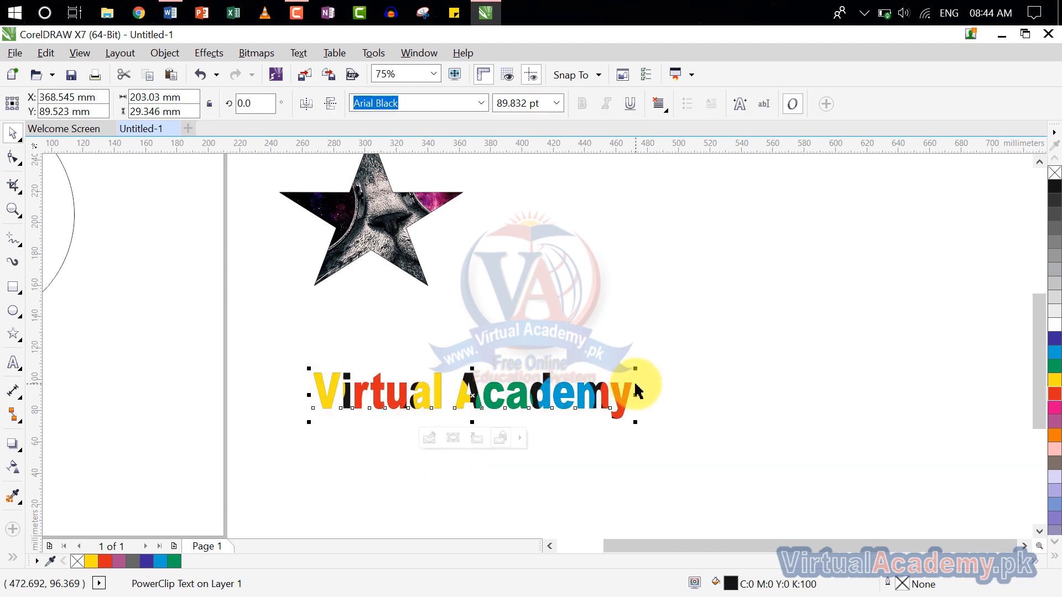
pyautogui.scroll(-3, 635, 382)
pyautogui.scroll(3, 581, 391)
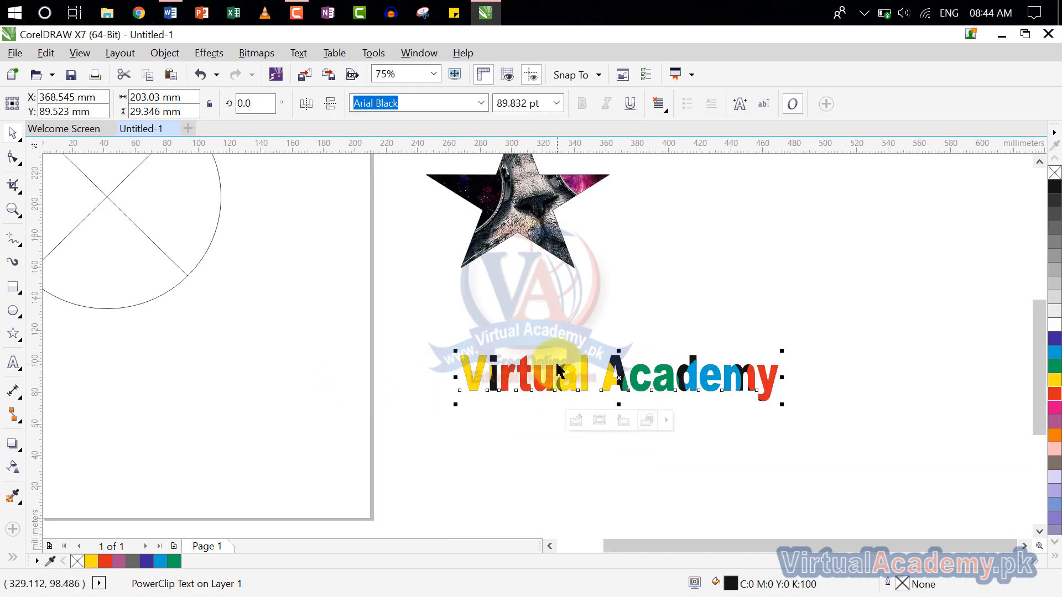
pyautogui.click(656, 318)
pyautogui.click(624, 392)
pyautogui.rightClick(629, 387)
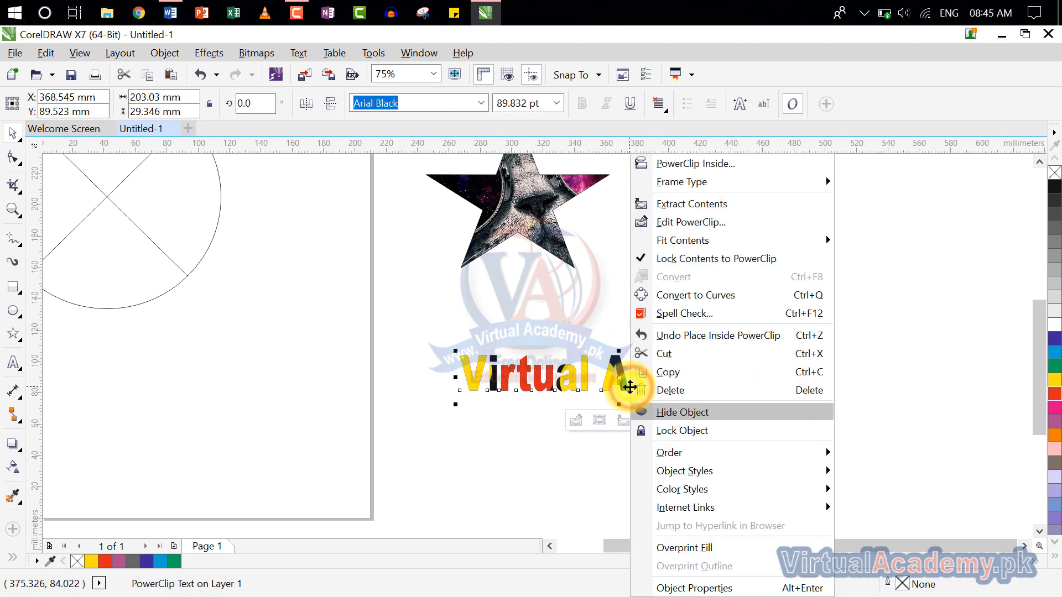
# Place the photo-filled star inside the empty ellipse frame as a nested PowerClip and center the contents.
pyautogui.click(512, 217)
pyautogui.click(512, 217)
pyautogui.rightClick(512, 217)
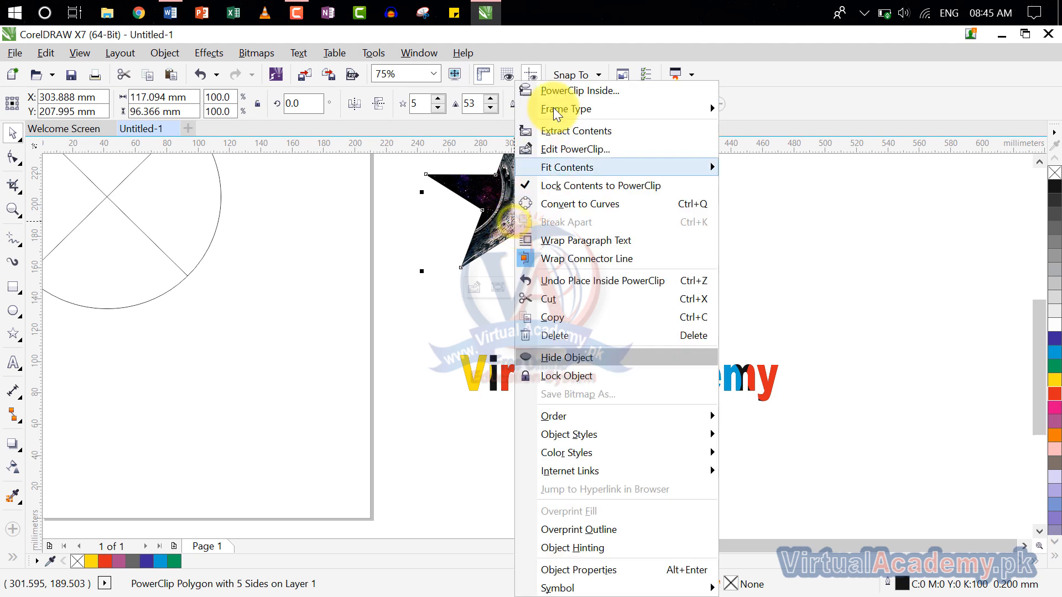
pyautogui.click(557, 94)
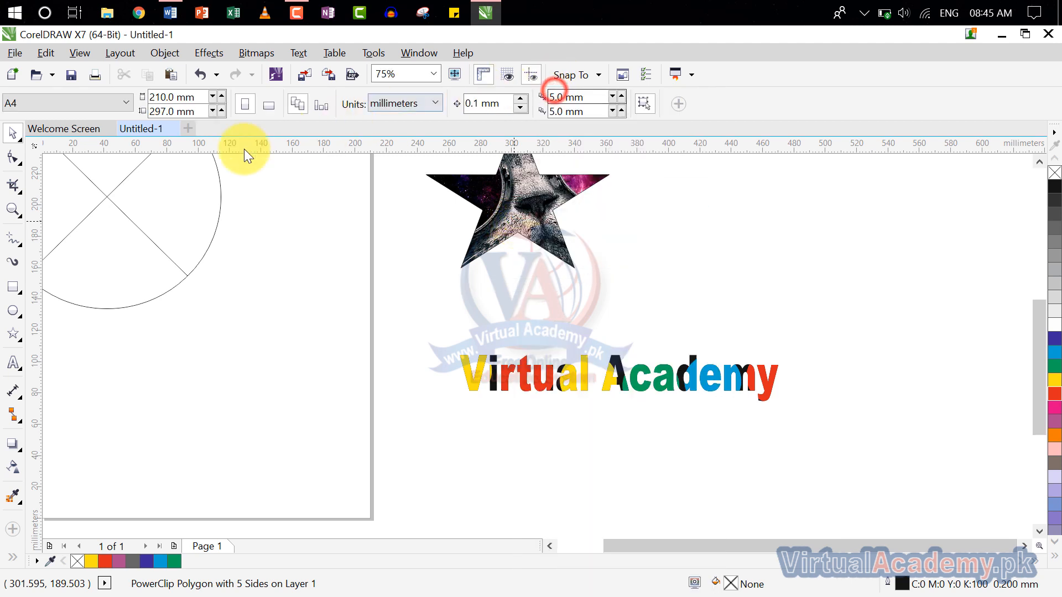
pyautogui.click(131, 200)
pyautogui.moveTo(133, 200); pyautogui.dragTo(451, 330)
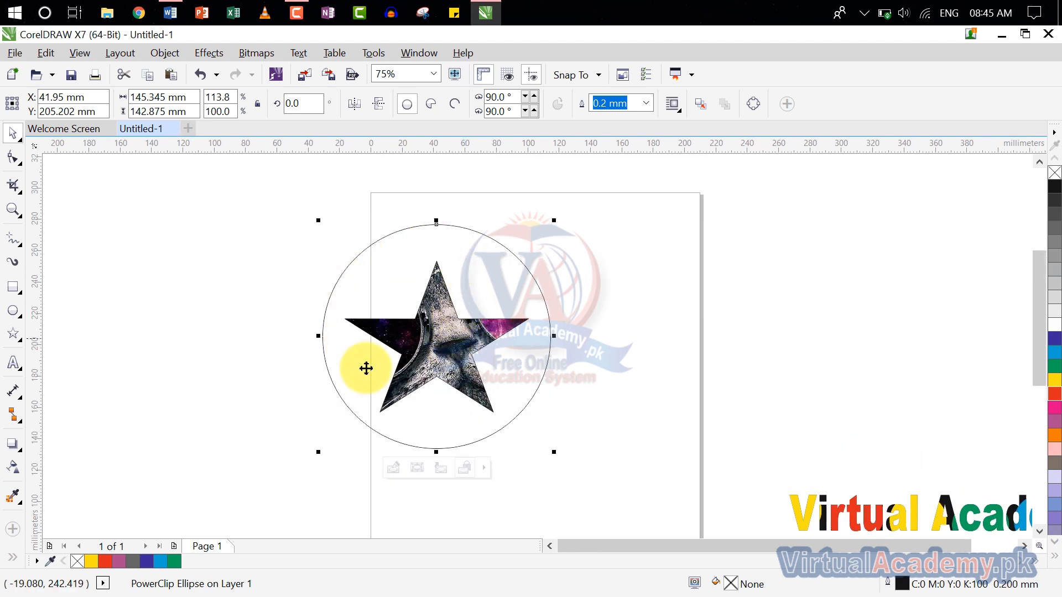
pyautogui.click(479, 466)
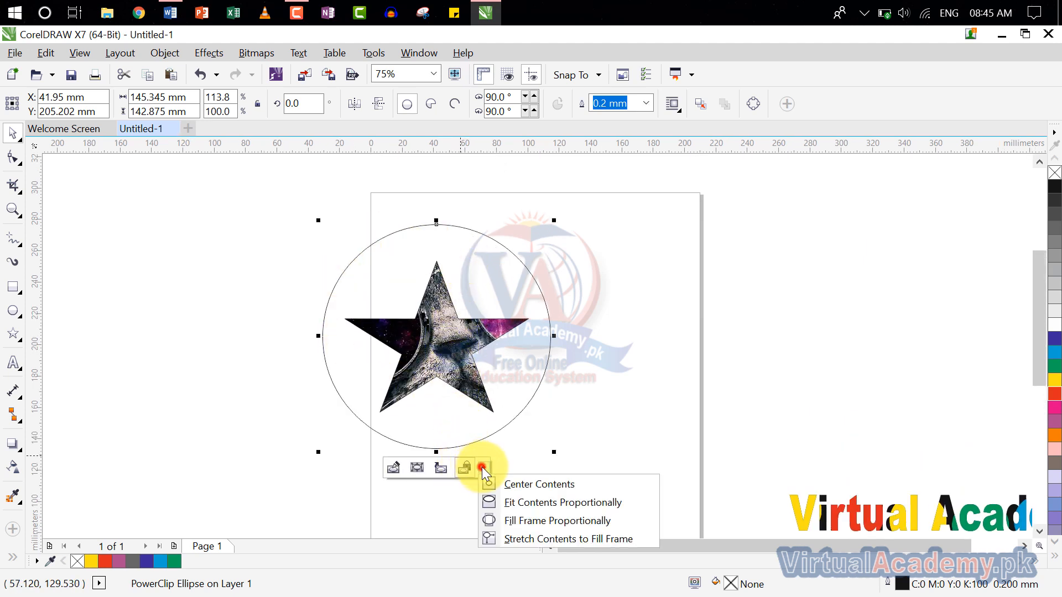
pyautogui.click(524, 483)
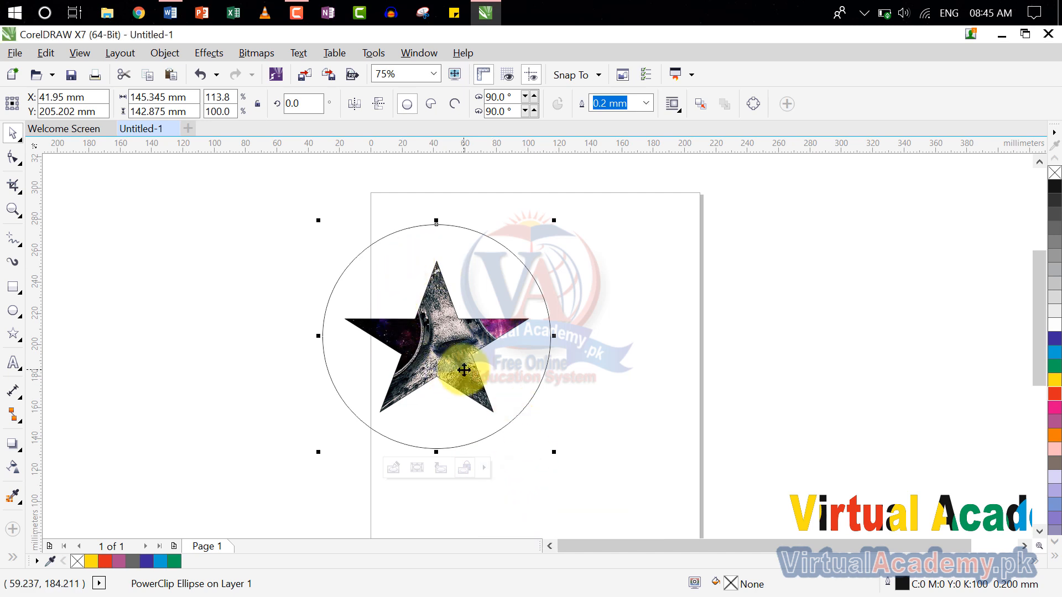
pyautogui.scroll(-1, 464, 369)
pyautogui.moveTo(464, 369); pyautogui.dragTo(399, 280)
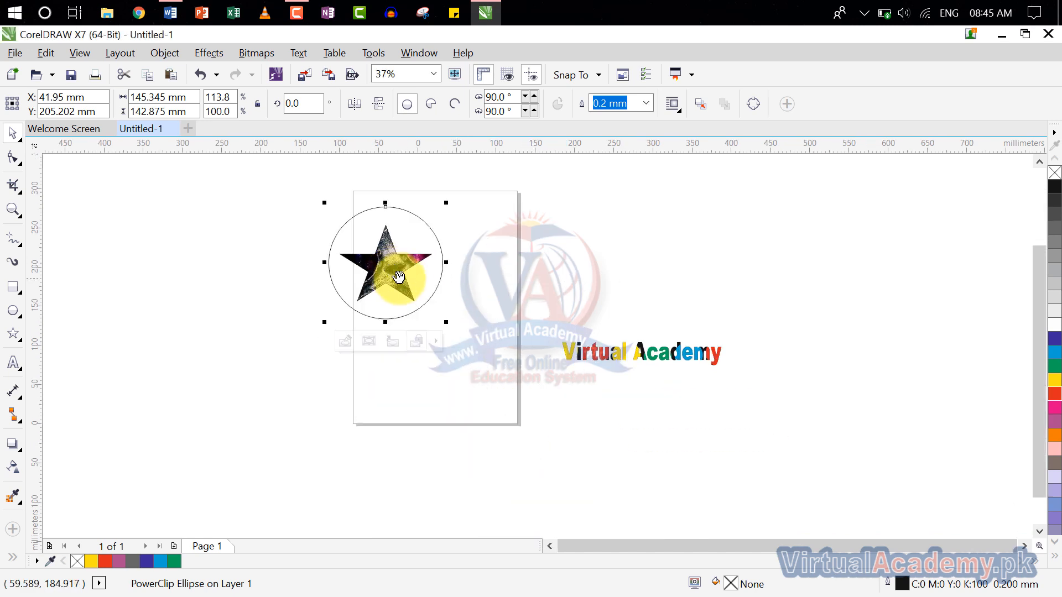
pyautogui.click(434, 337)
pyautogui.click(555, 301)
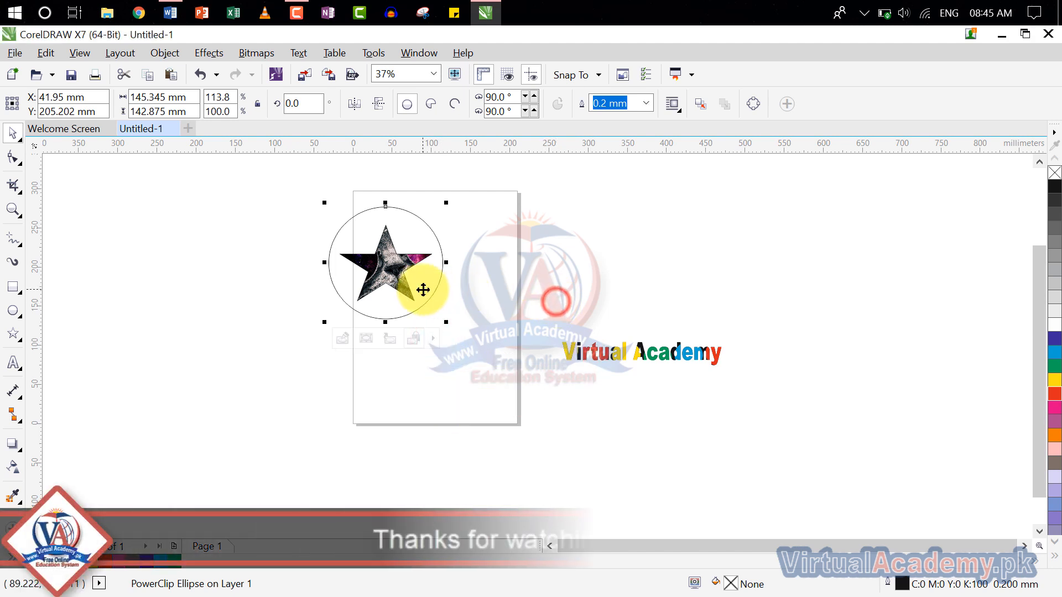
pyautogui.click(434, 339)
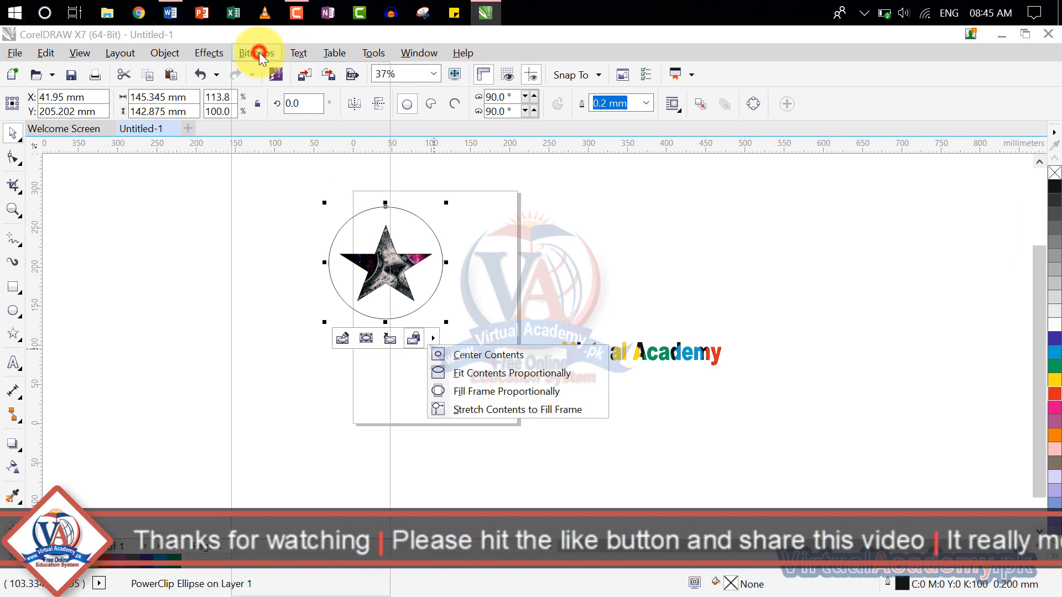
# Copy the PowerClip contents of the "Virtual Academy" text into the ellipse that holds the star.
pyautogui.click(257, 53)
pyautogui.moveTo(159, 49)
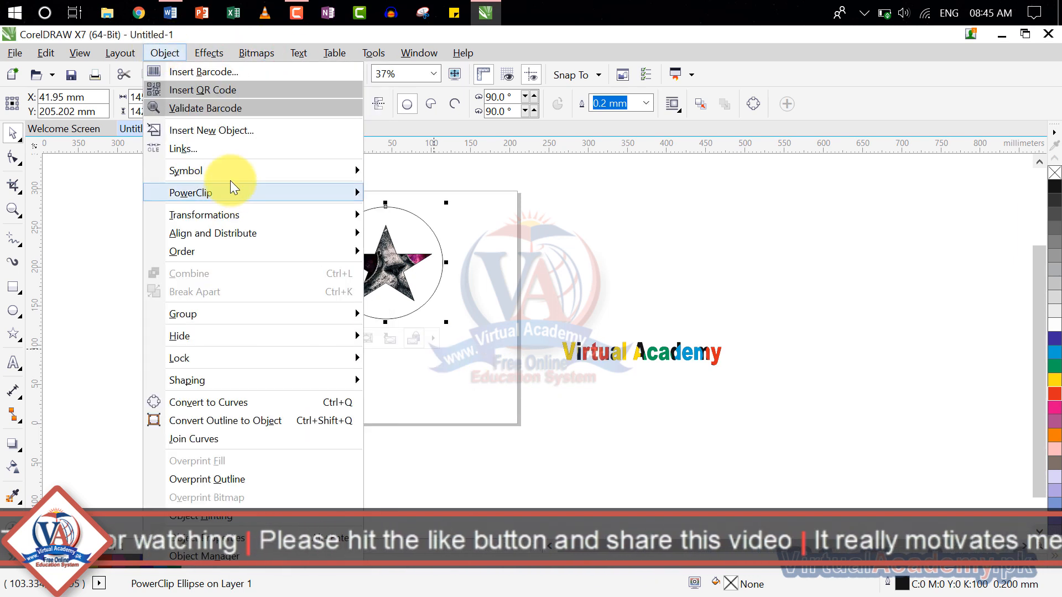
pyautogui.moveTo(234, 193)
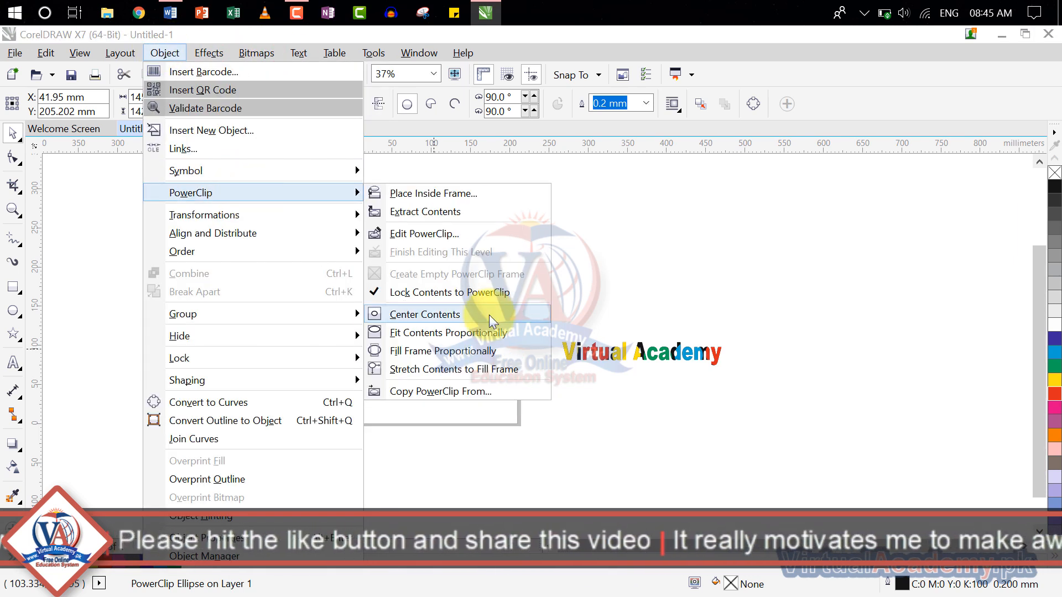
pyautogui.click(472, 394)
pyautogui.click(388, 260)
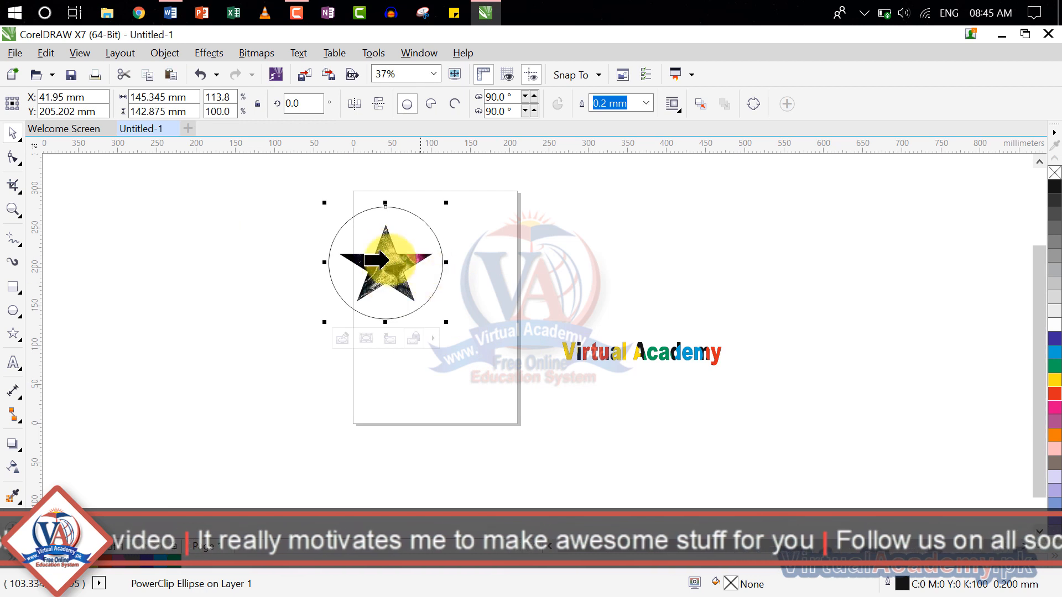
pyautogui.click(585, 352)
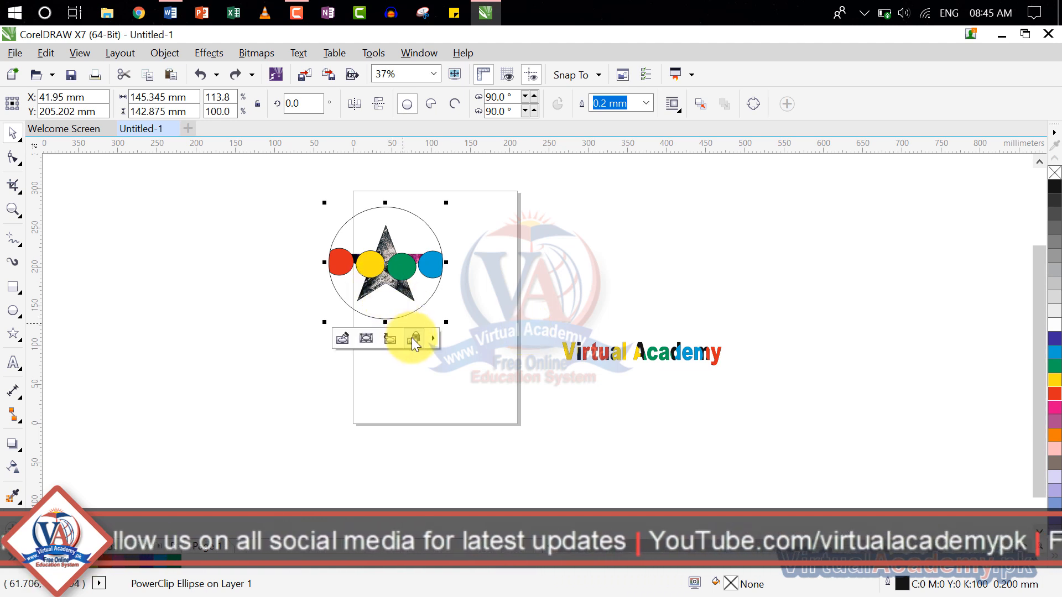
# Extract the star and circle group from the ellipse, and move them below it with the circles beneath the star.
pyautogui.click(388, 340)
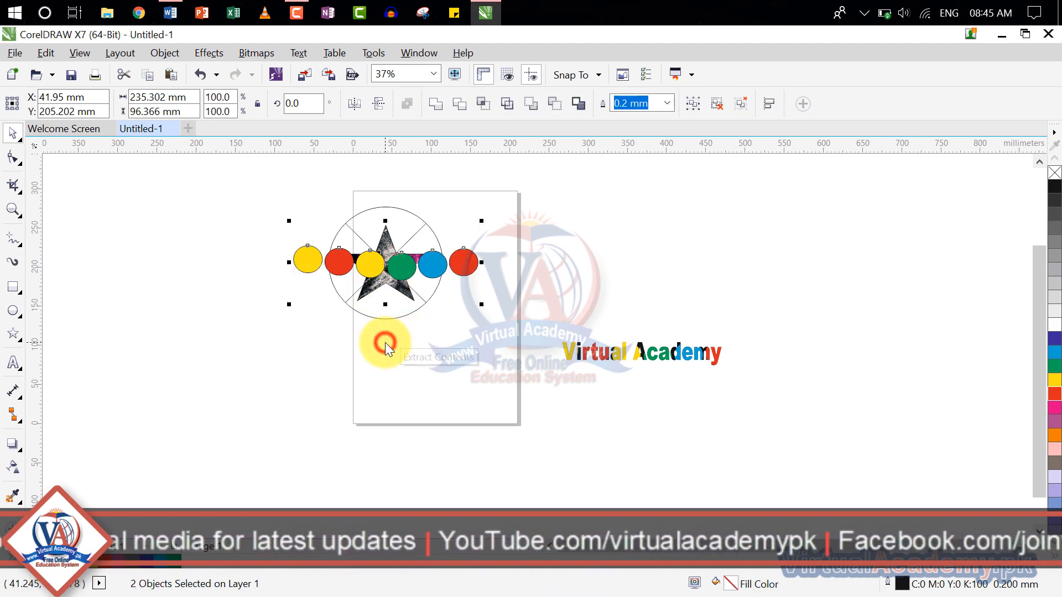
pyautogui.moveTo(396, 276); pyautogui.dragTo(447, 349)
pyautogui.click(576, 433)
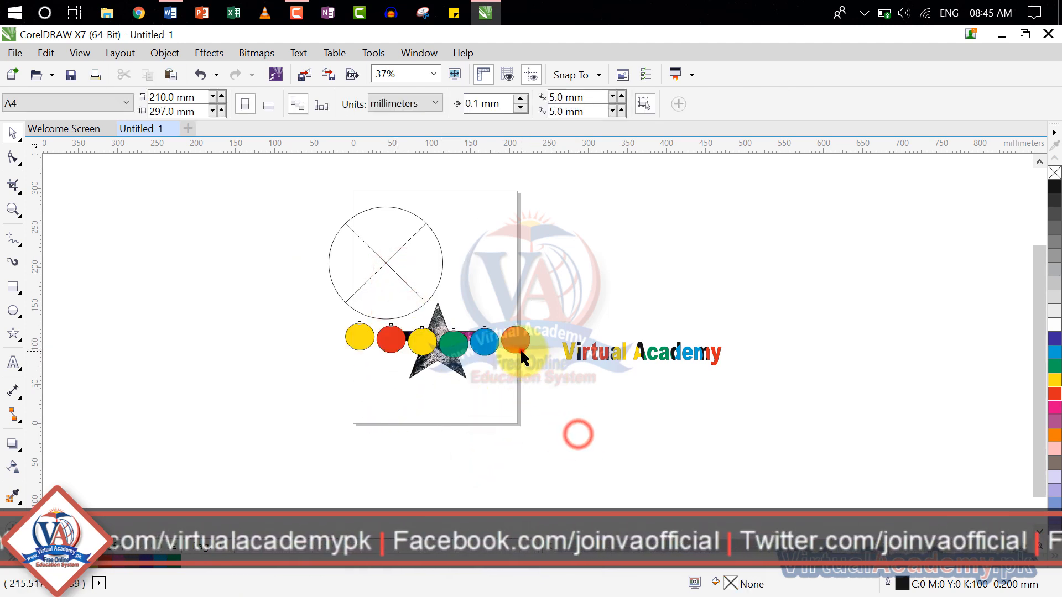
pyautogui.click(519, 344)
pyautogui.moveTo(518, 343); pyautogui.dragTo(573, 444)
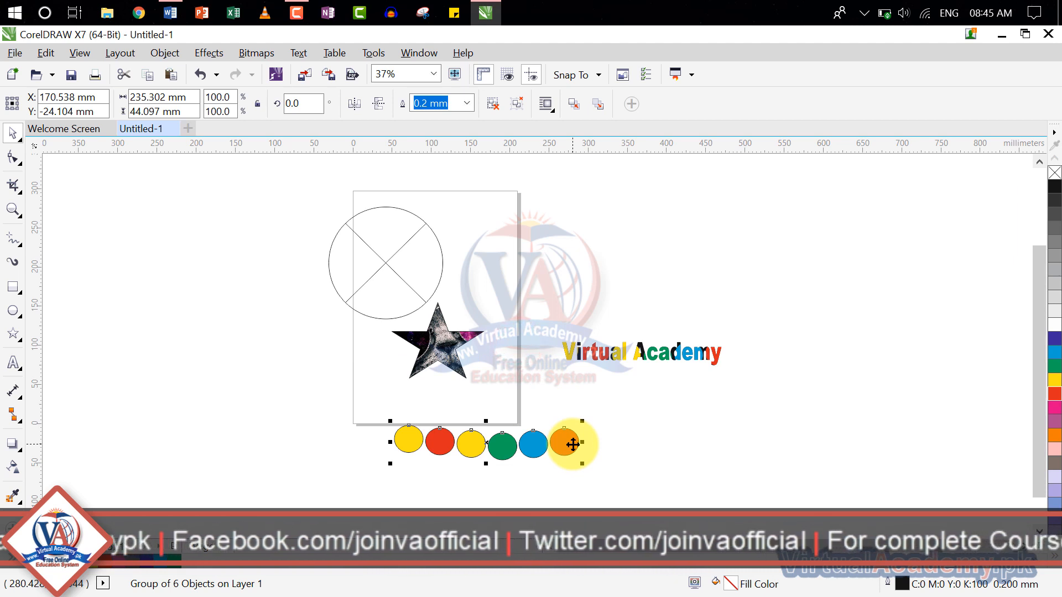
# Delete the loose group of six coloured circles below the star.
pyautogui.press('Delete')
pyautogui.click(618, 353)
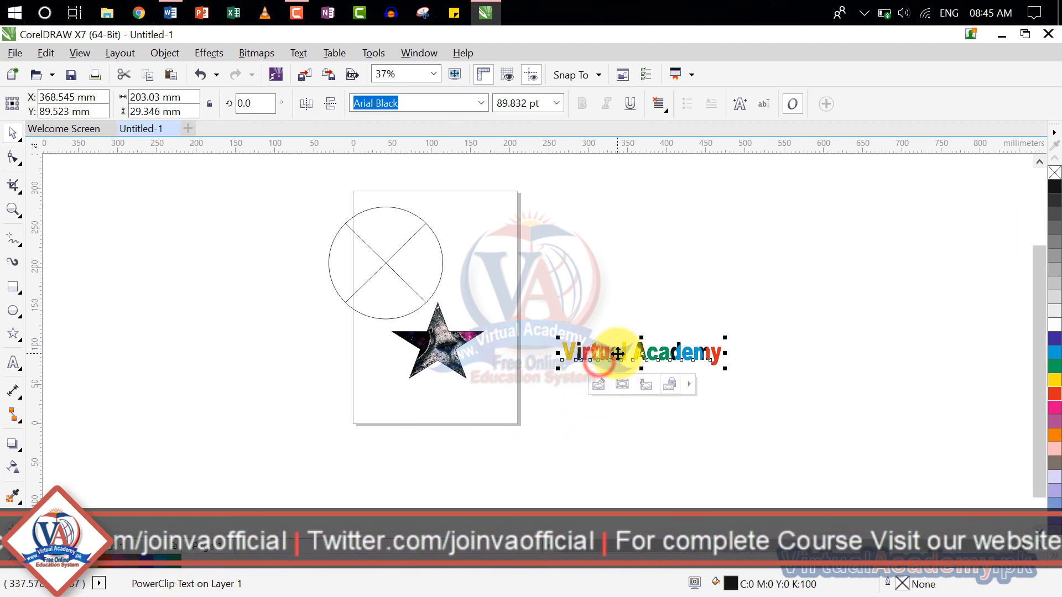
pyautogui.scroll(2, 618, 353)
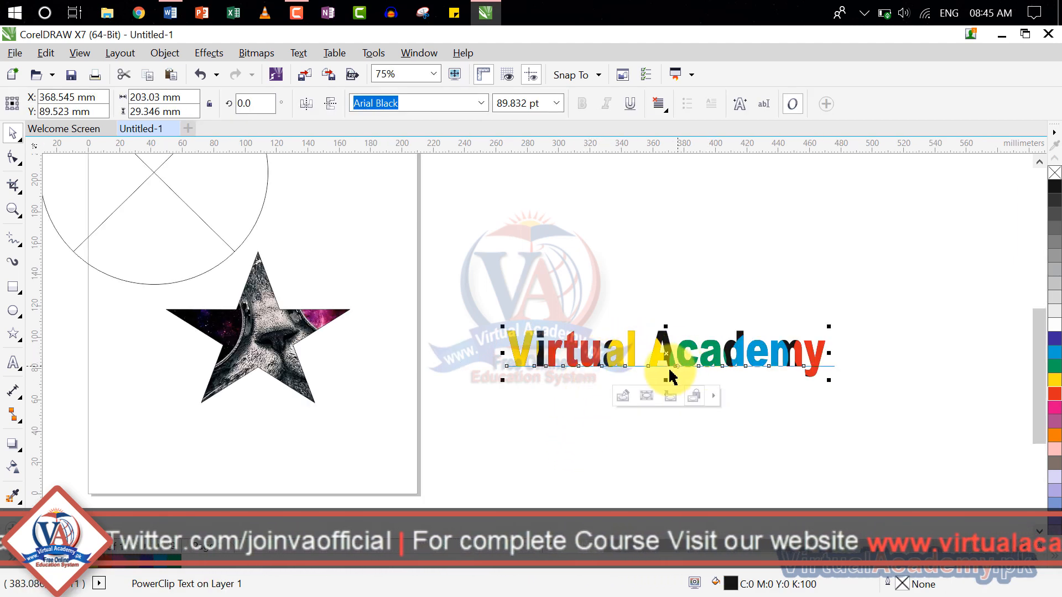
pyautogui.moveTo(691, 369); pyautogui.dragTo(746, 419)
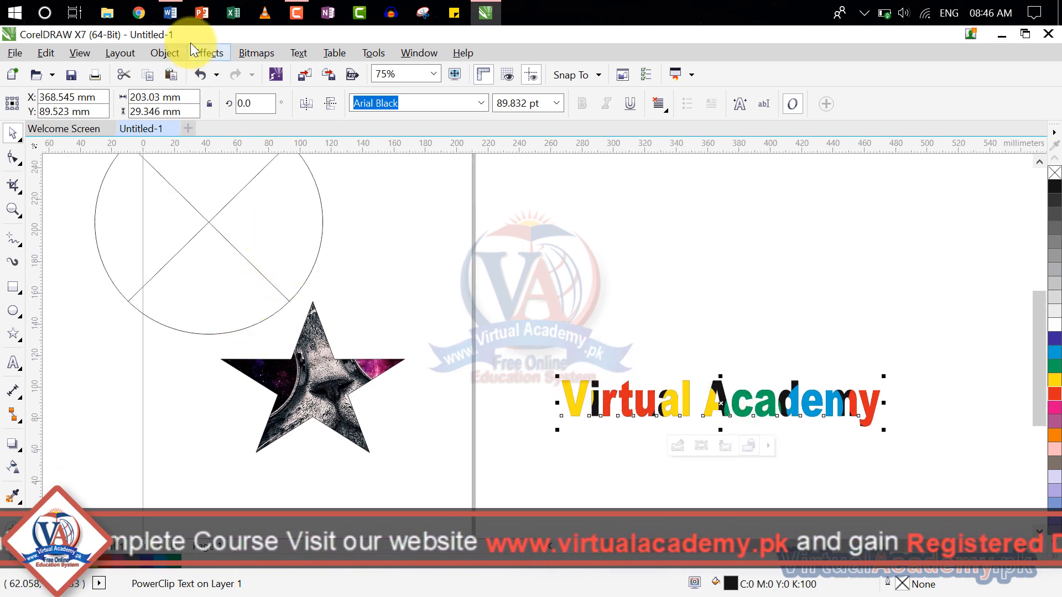
pyautogui.click(169, 53)
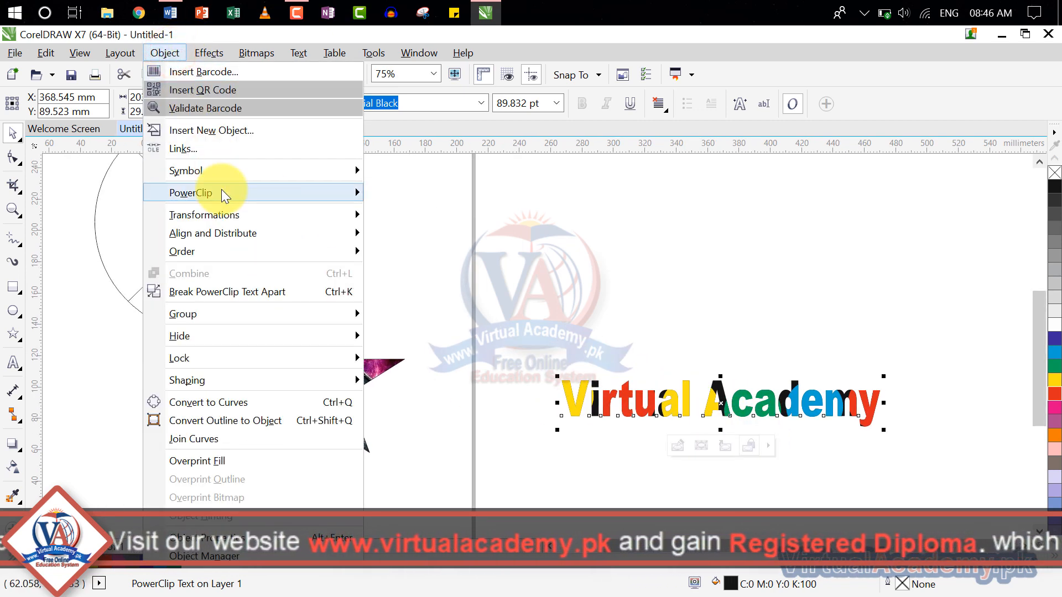
pyautogui.click(598, 234)
pyautogui.scroll(2, 699, 367)
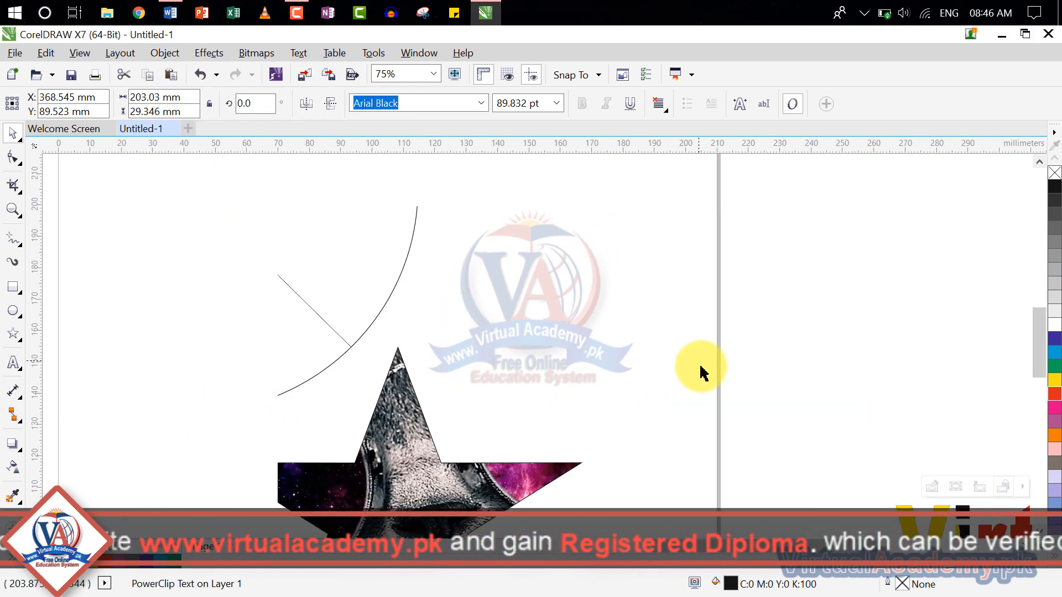
pyautogui.scroll(-2, 595, 394)
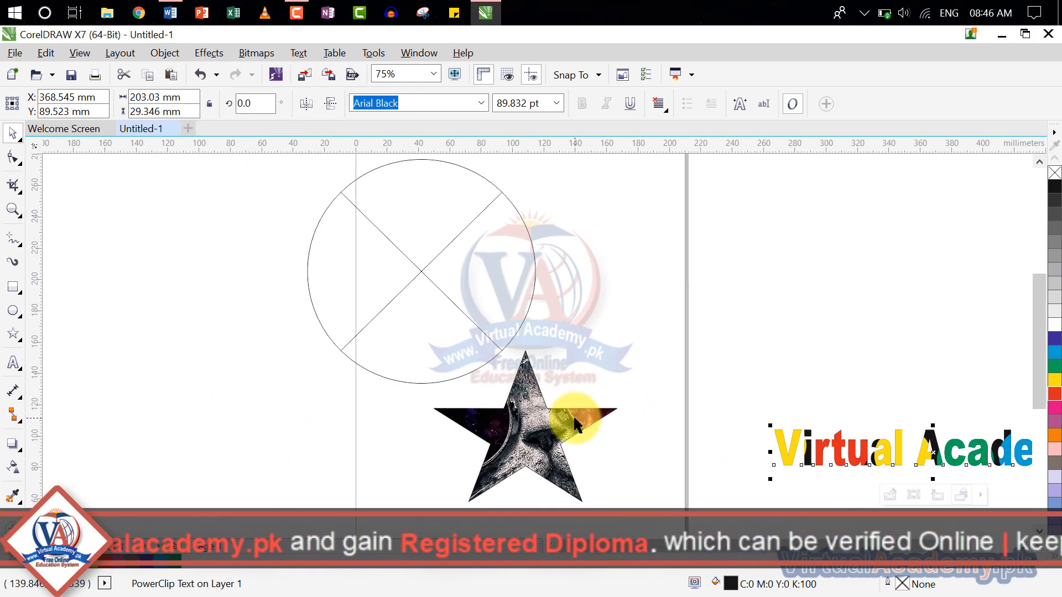
# Copy the PowerClip contents of the photo-filled star into the empty ellipse frame.
pyautogui.click(481, 350)
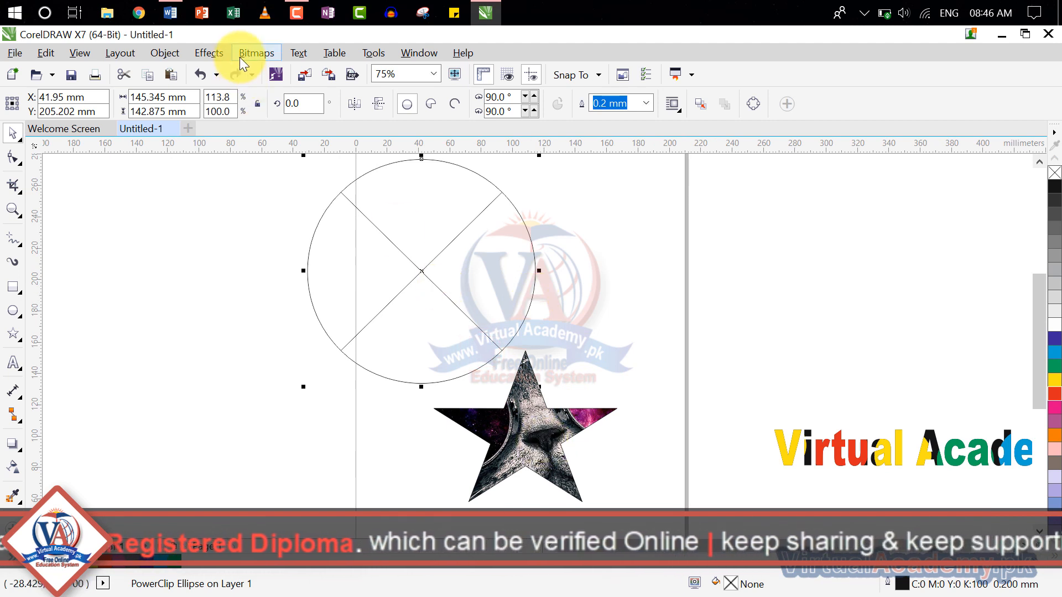
pyautogui.click(223, 57)
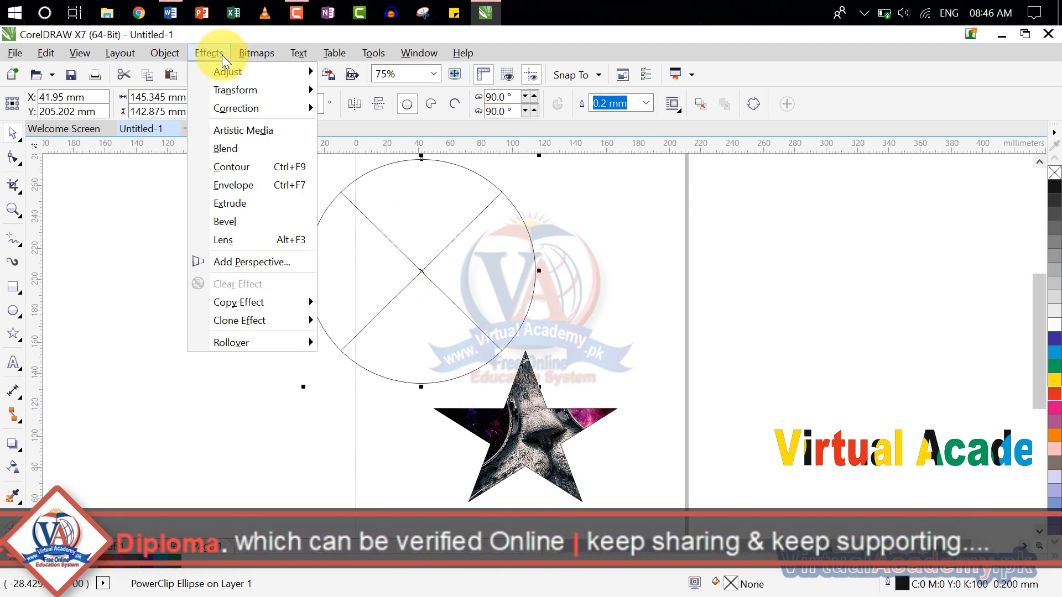
pyautogui.click(176, 51)
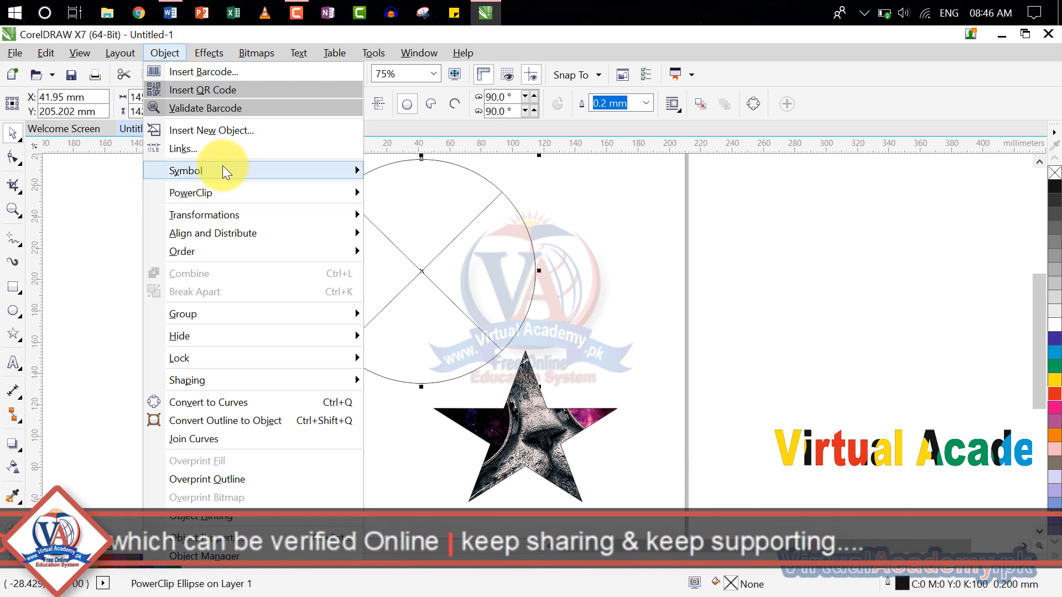
pyautogui.moveTo(227, 191)
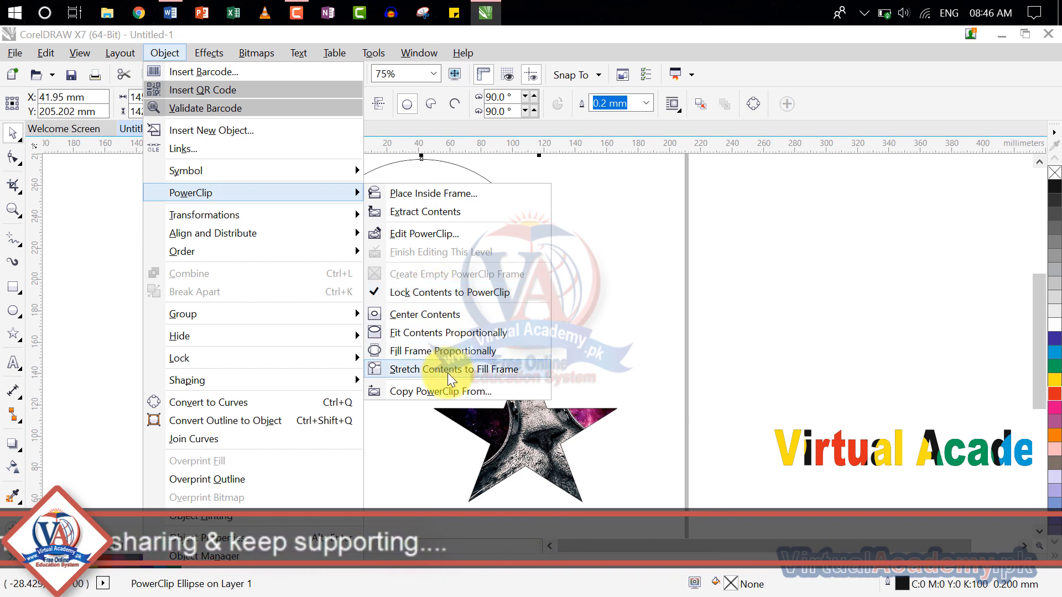
pyautogui.click(450, 392)
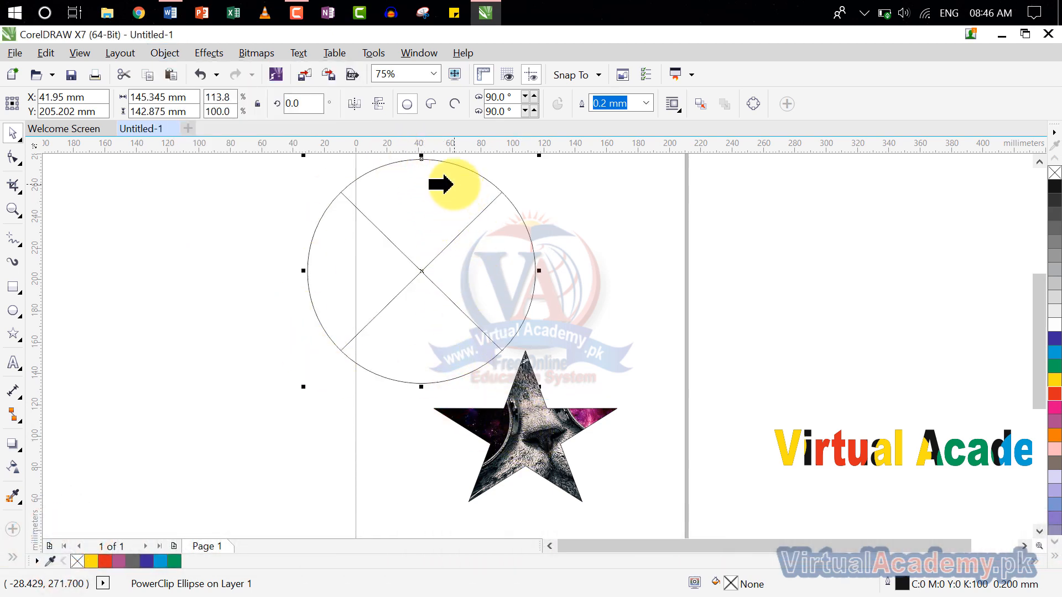
pyautogui.click(530, 434)
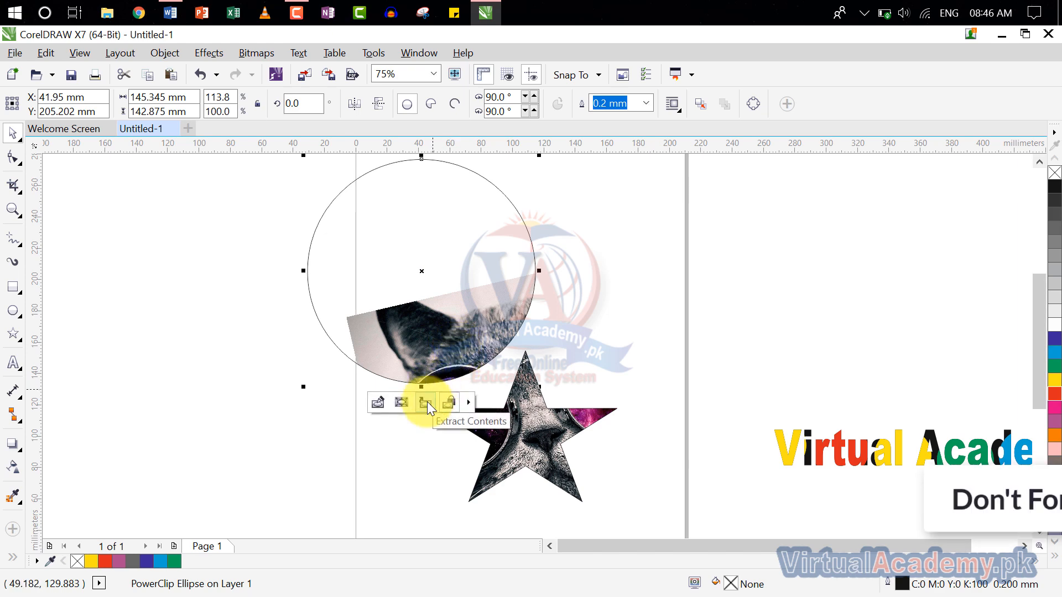
# Edit the ellipse's PowerClip, move the cat photo's center to about X 43 mm, Y 208 mm so its face fills the ellipse, and finish editing.
pyautogui.click(380, 399)
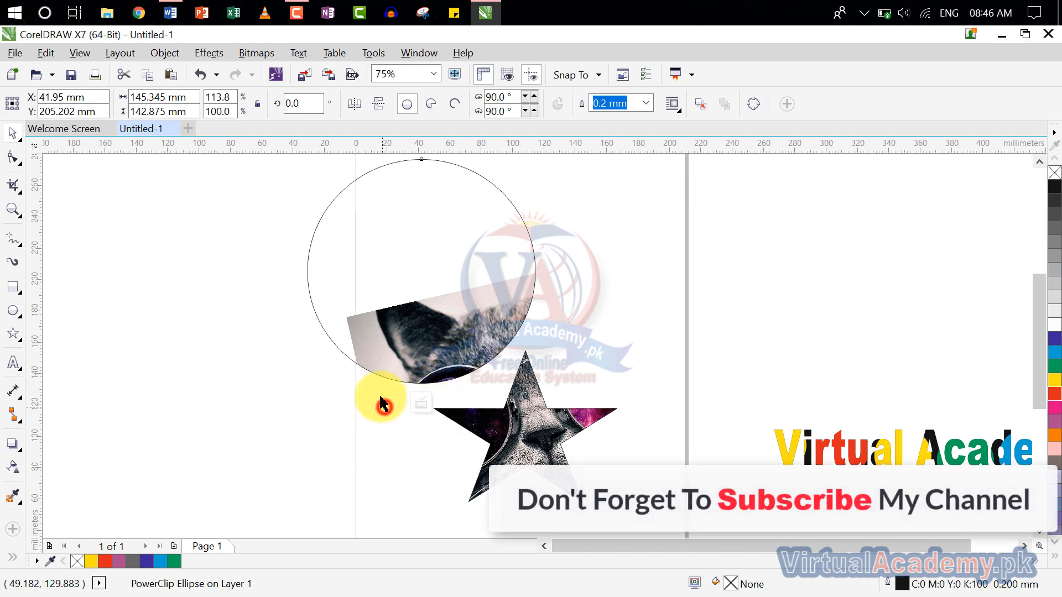
pyautogui.moveTo(412, 323); pyautogui.dragTo(332, 188)
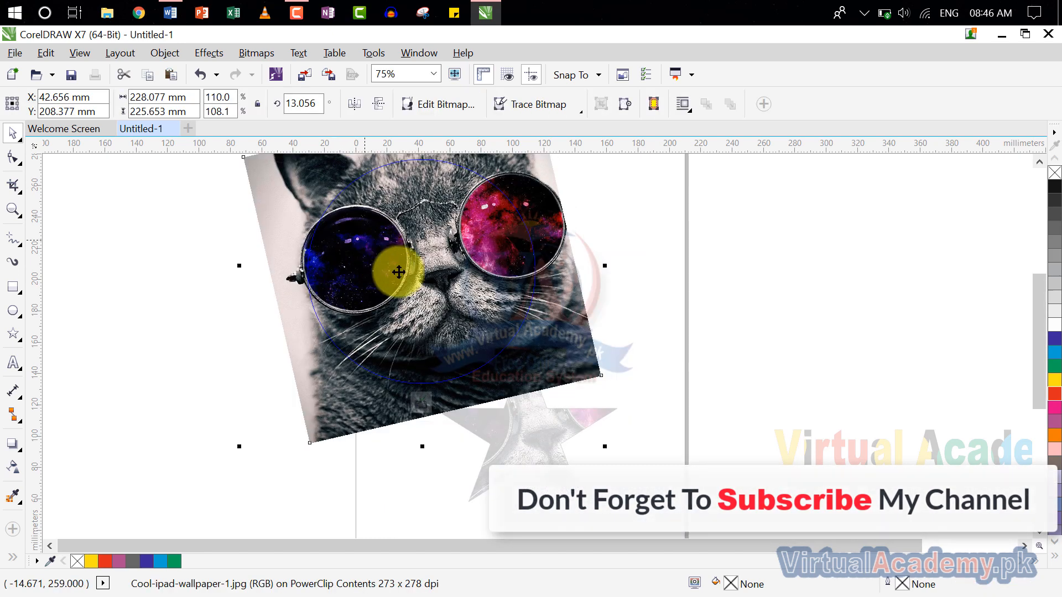
pyautogui.click(429, 407)
pyautogui.scroll(-2, 530, 335)
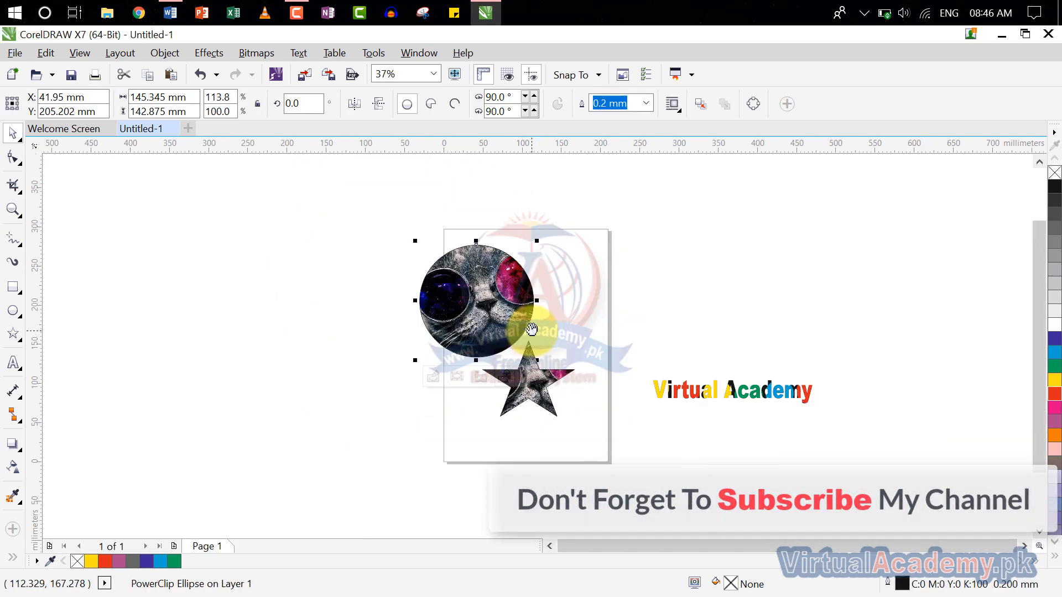
pyautogui.click(668, 305)
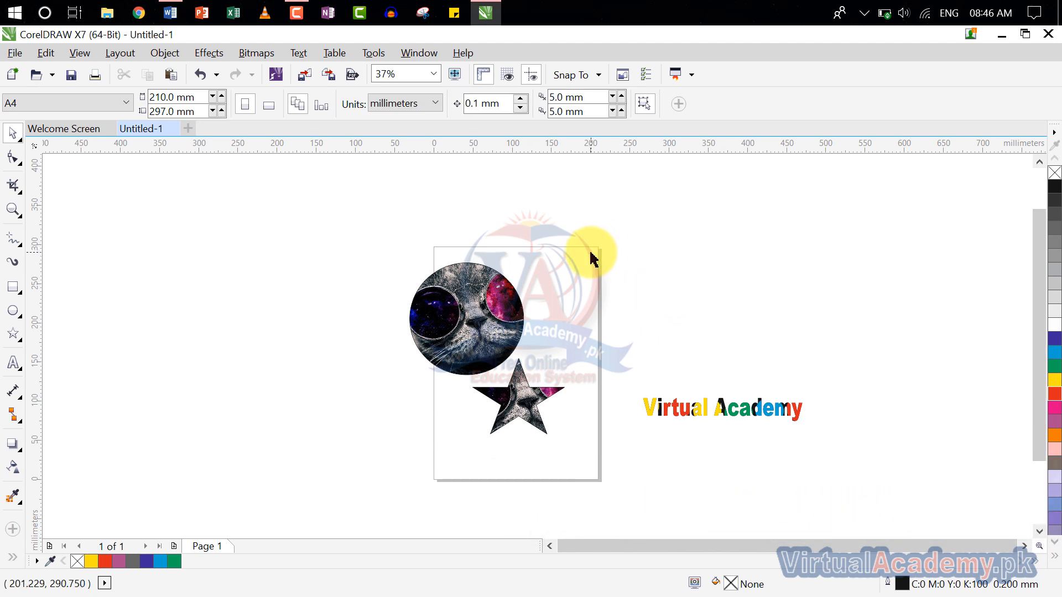